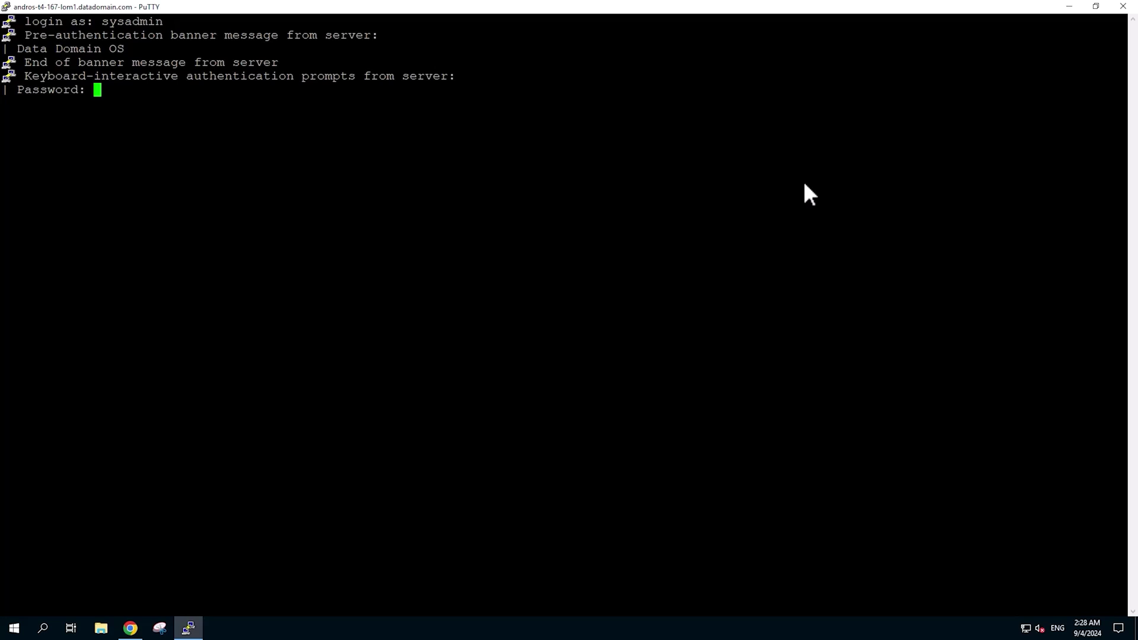
Step: Finish the login, then run elicense show, system show serialno and system show version
{"action": "key", "text": "Return"}
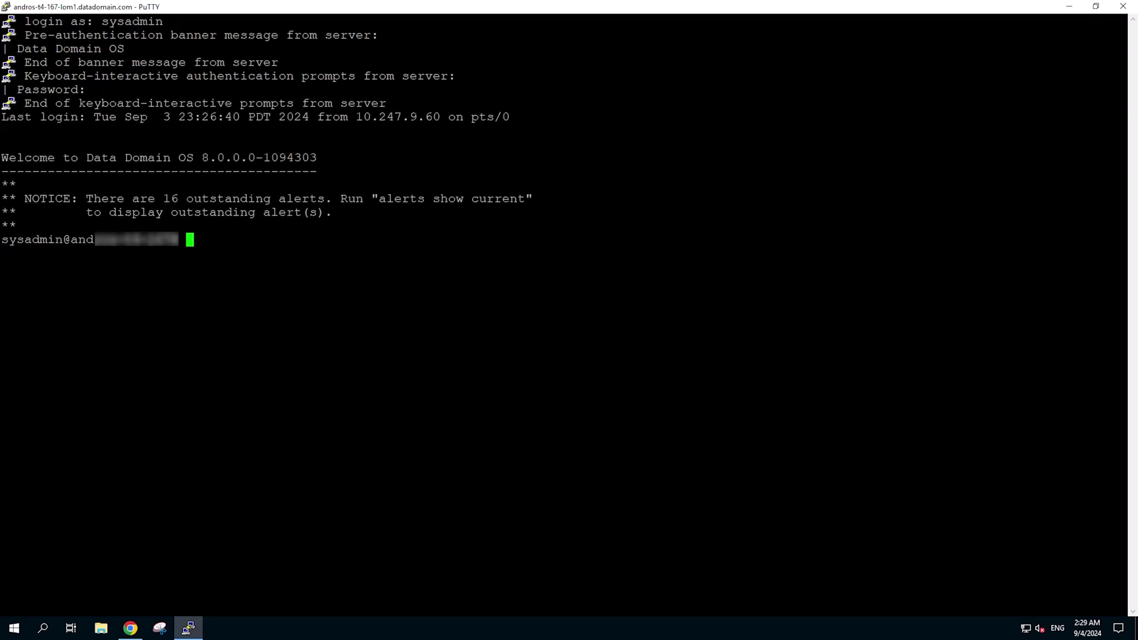
{"action": "type", "text": "elicense show"}
{"action": "key", "text": "Return"}
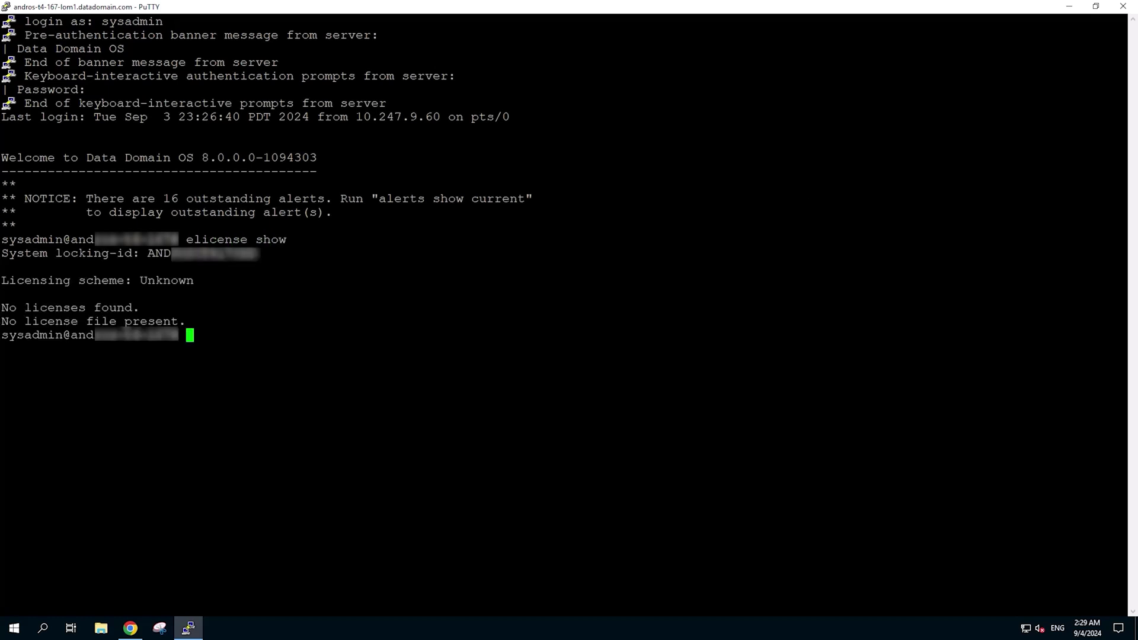
{"action": "type", "text": "system show se"}
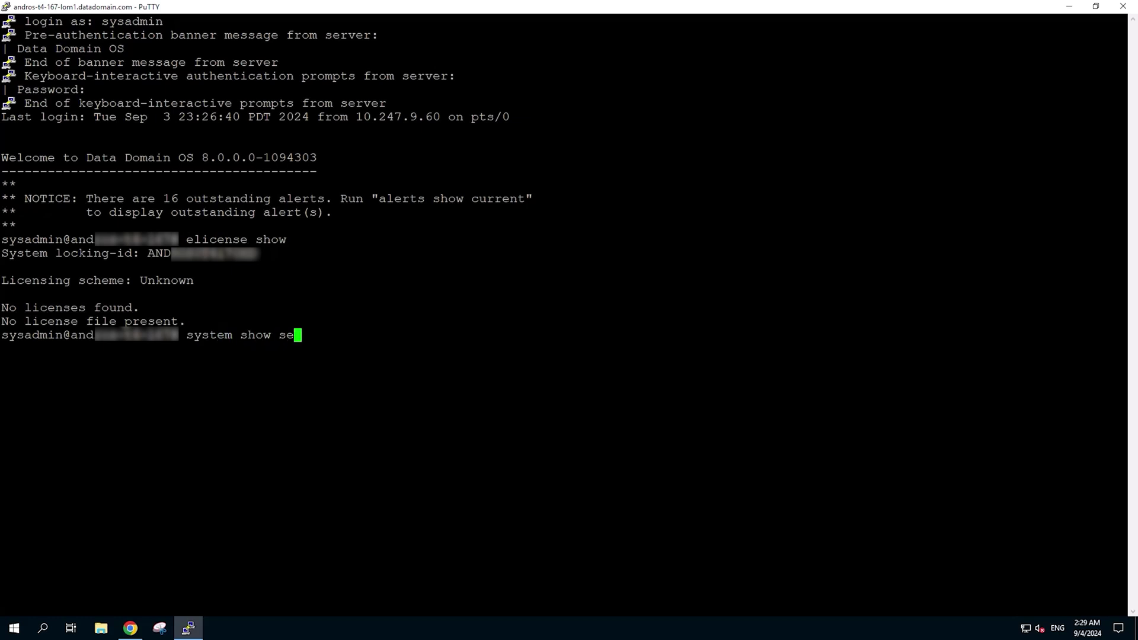
{"action": "type", "text": "rialno"}
{"action": "key", "text": "Return"}
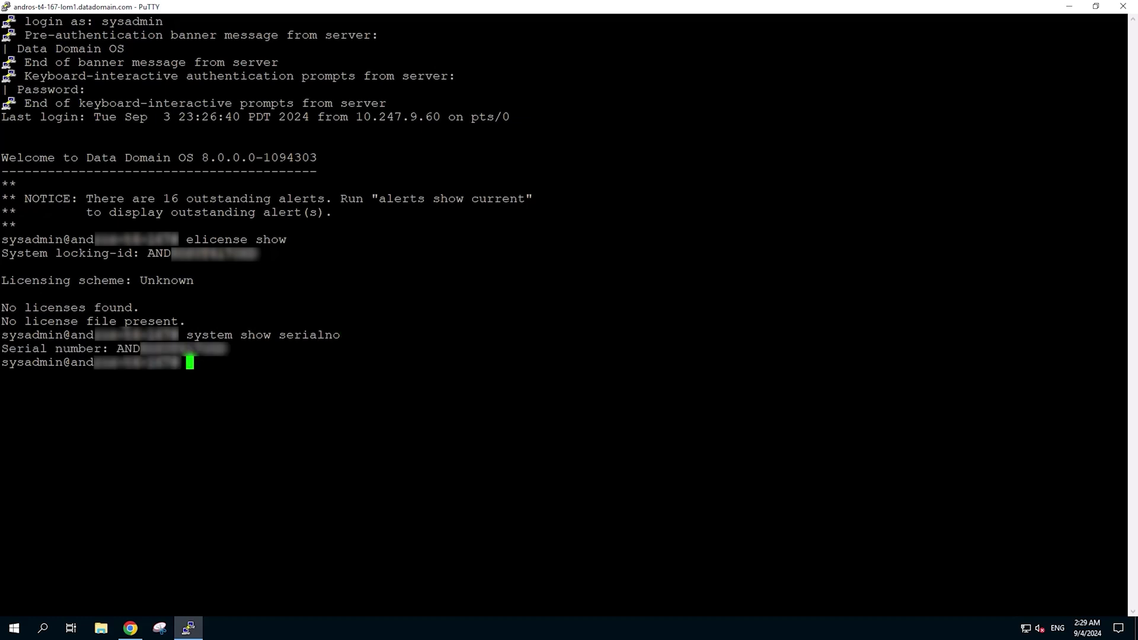
{"action": "type", "text": "system sh"}
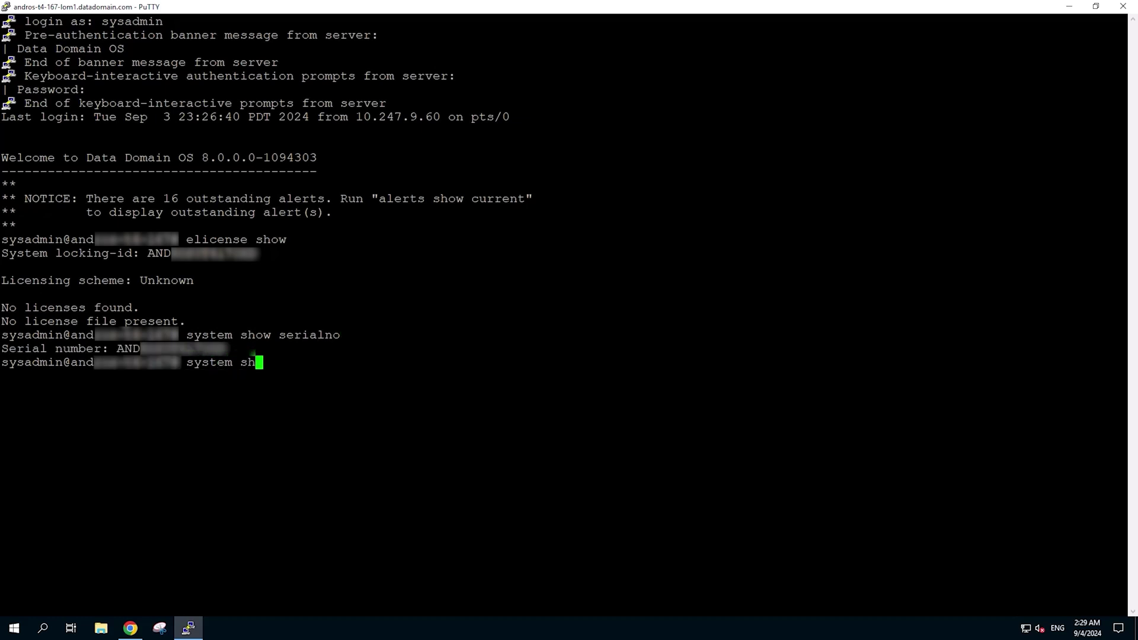
{"action": "type", "text": "ow version"}
{"action": "key", "text": "Return"}
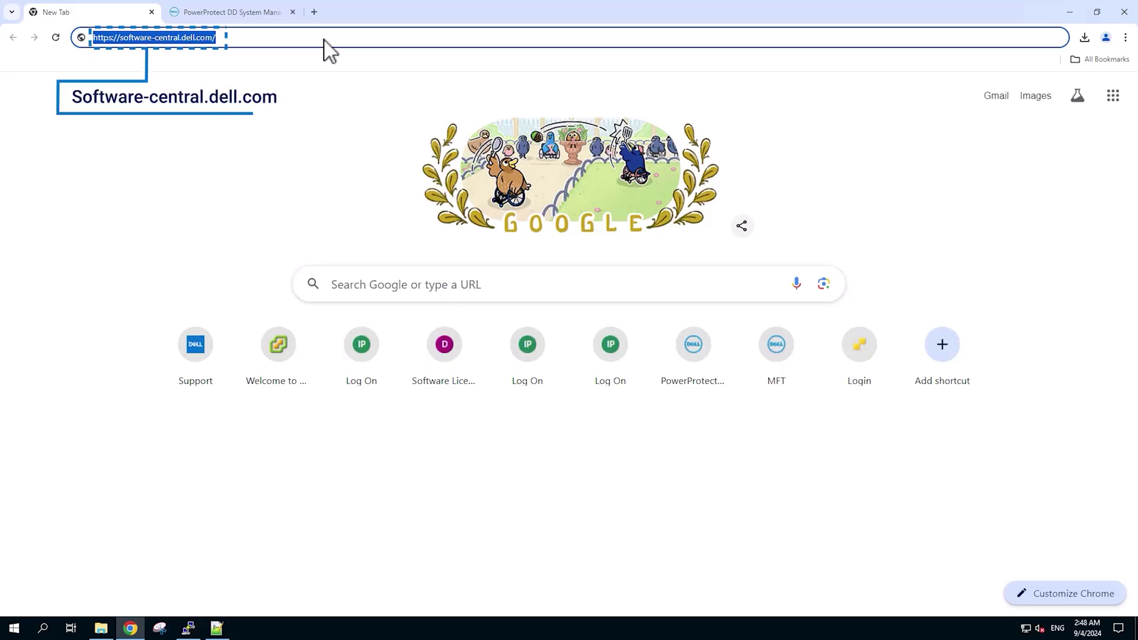
Step: Load software-central.dell.com and go to the License activation page
{"action": "left_click", "coordinate": [323, 40]}
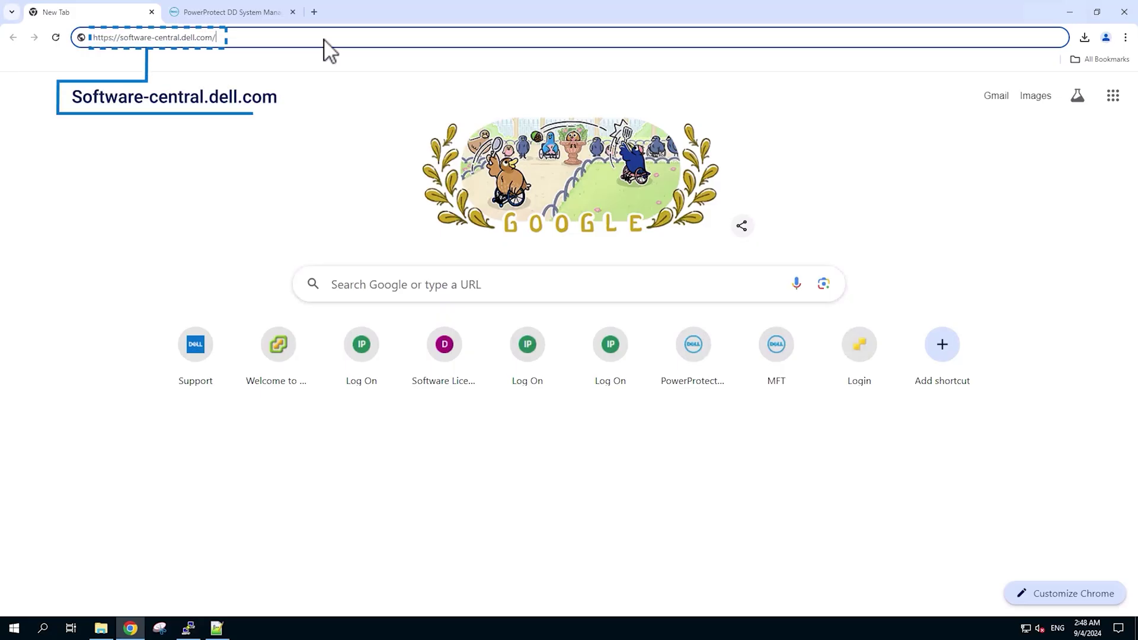
{"action": "key", "text": "Return"}
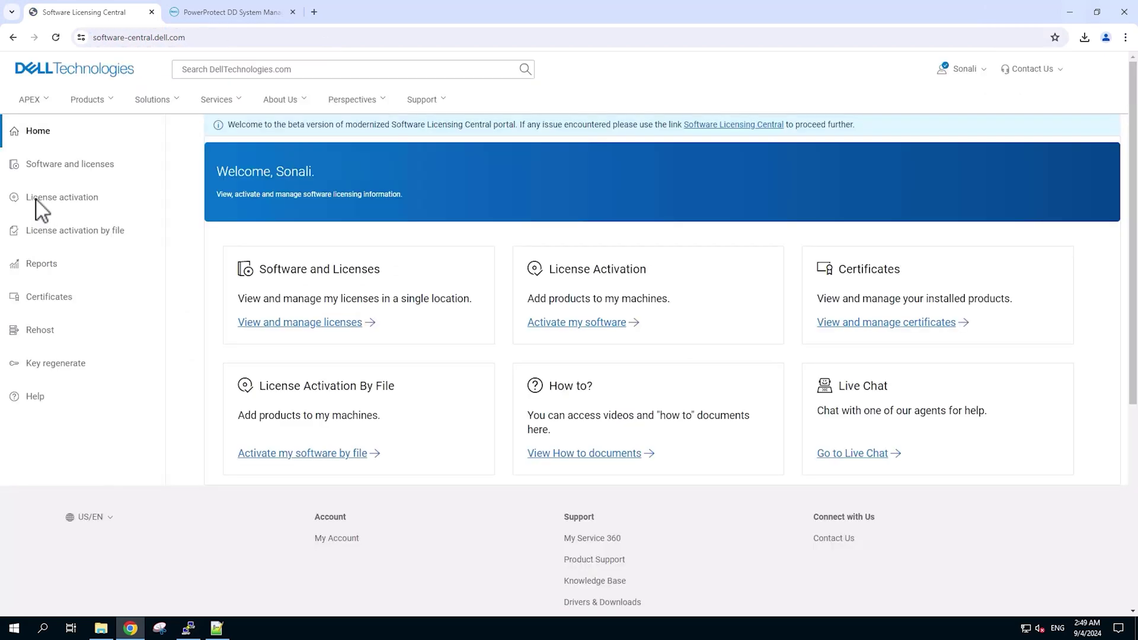
{"action": "left_click", "coordinate": [40, 204]}
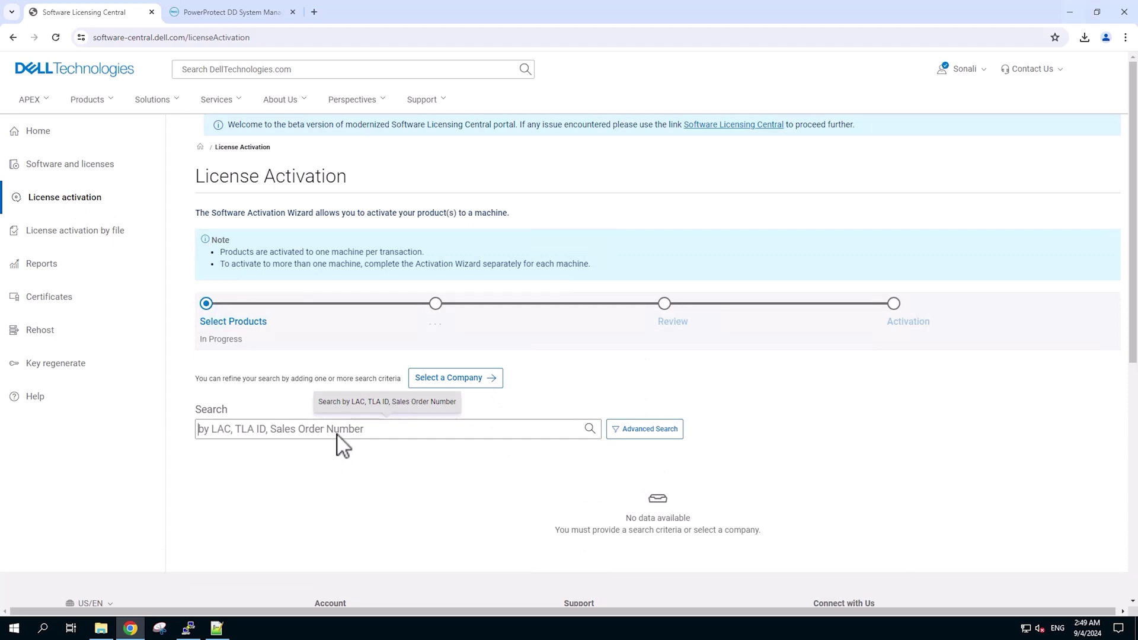
Step: Search by the pasted LAC, select HIGH DENSITY ACTIVE 1TB RAW+CB, and start activation
{"action": "key", "text": "ctrl+v"}
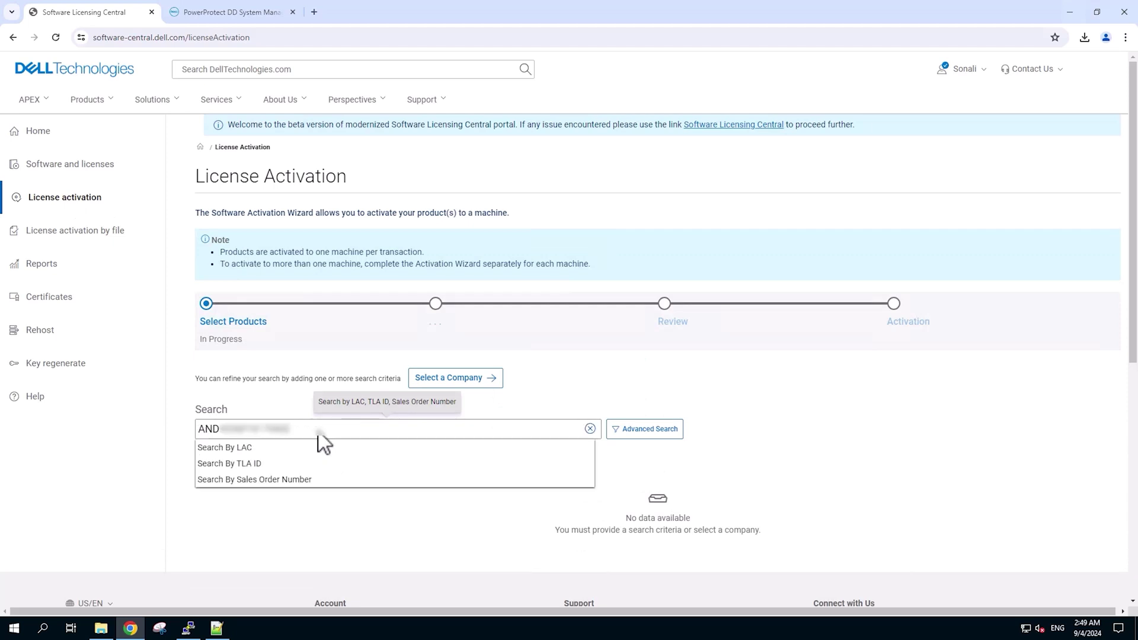
{"action": "left_click", "coordinate": [224, 448]}
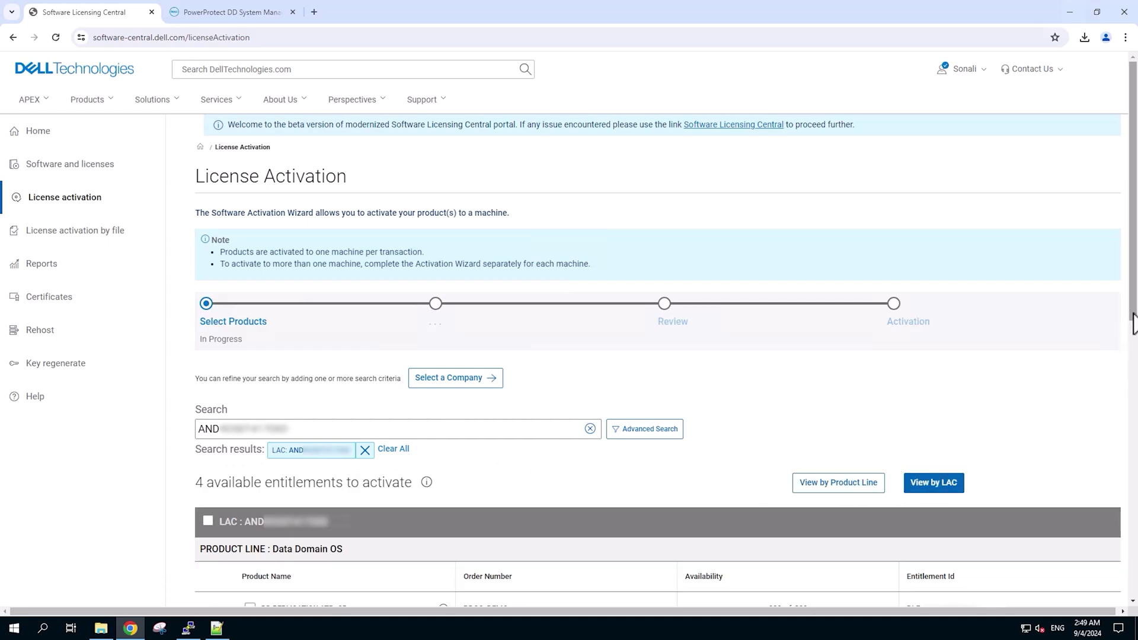
{"action": "left_click_drag", "start_coordinate": [1134, 323], "coordinate": [1134, 408]}
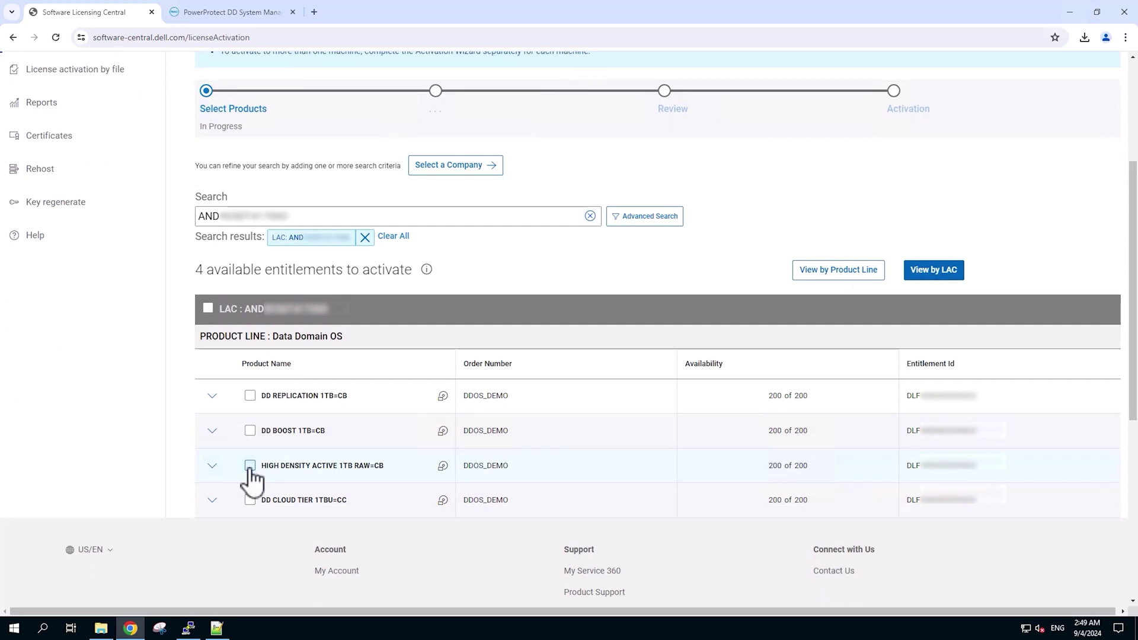
{"action": "left_click", "coordinate": [249, 466]}
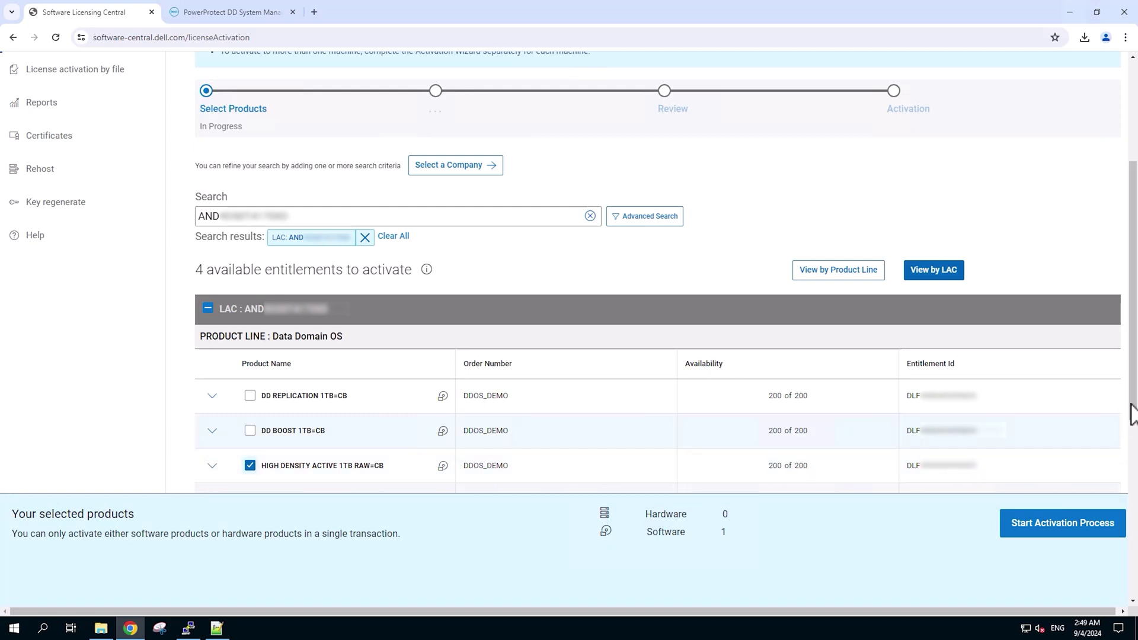
{"action": "scroll", "coordinate": [1115, 427], "scroll_direction": "down", "scroll_amount": 2}
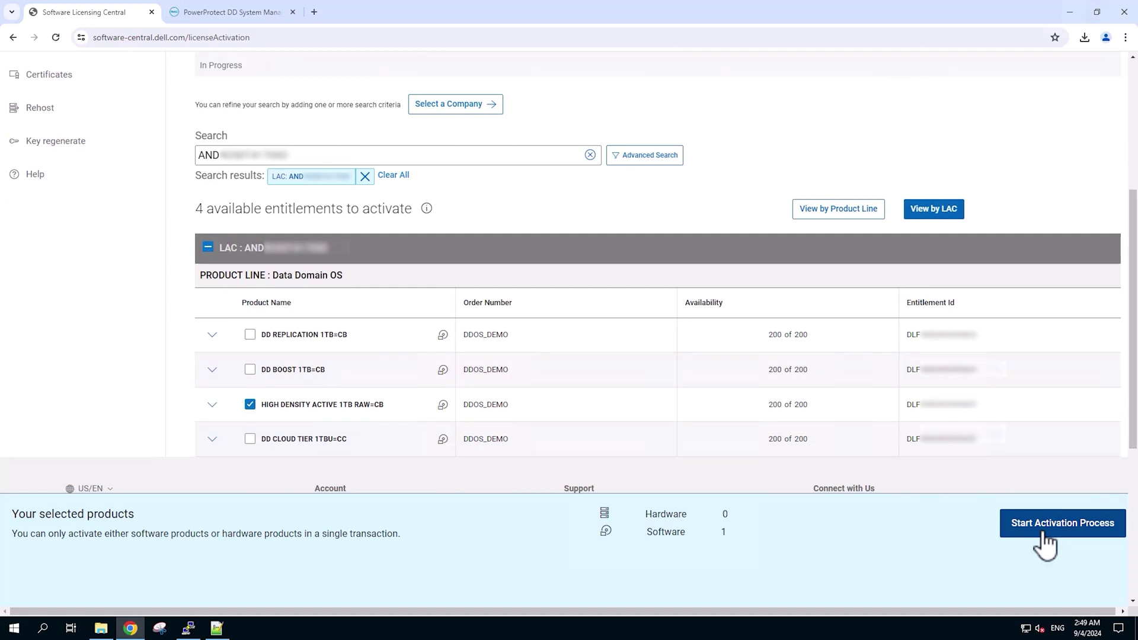
{"action": "left_click", "coordinate": [1046, 546]}
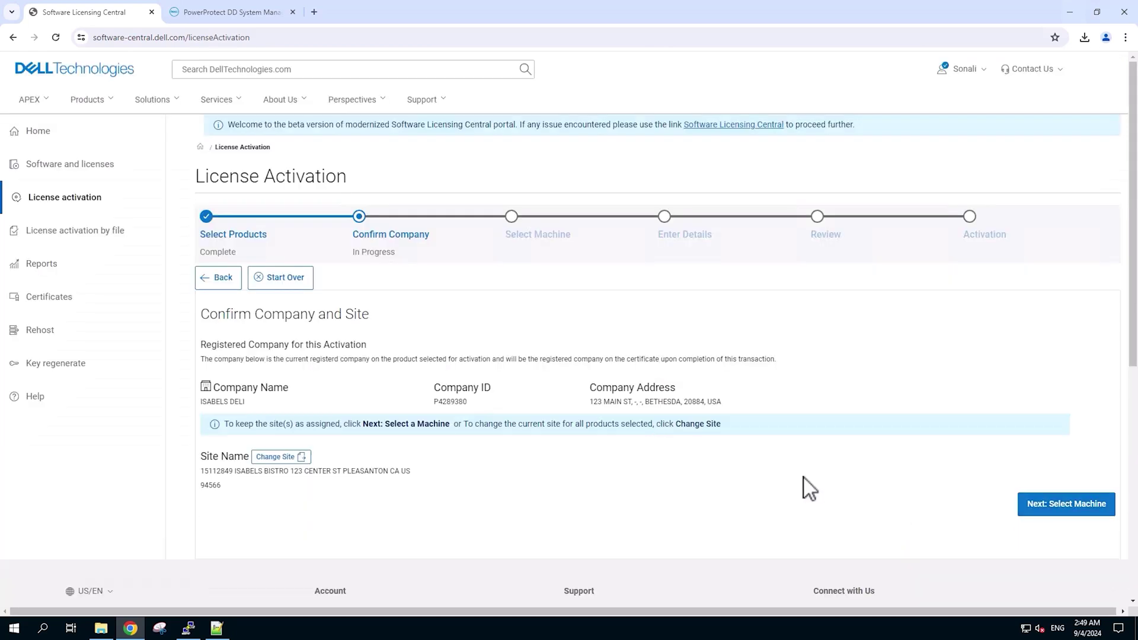
Step: Keep the assigned site and add a new machine named with the system's locking ID
{"action": "left_click", "coordinate": [1075, 510]}
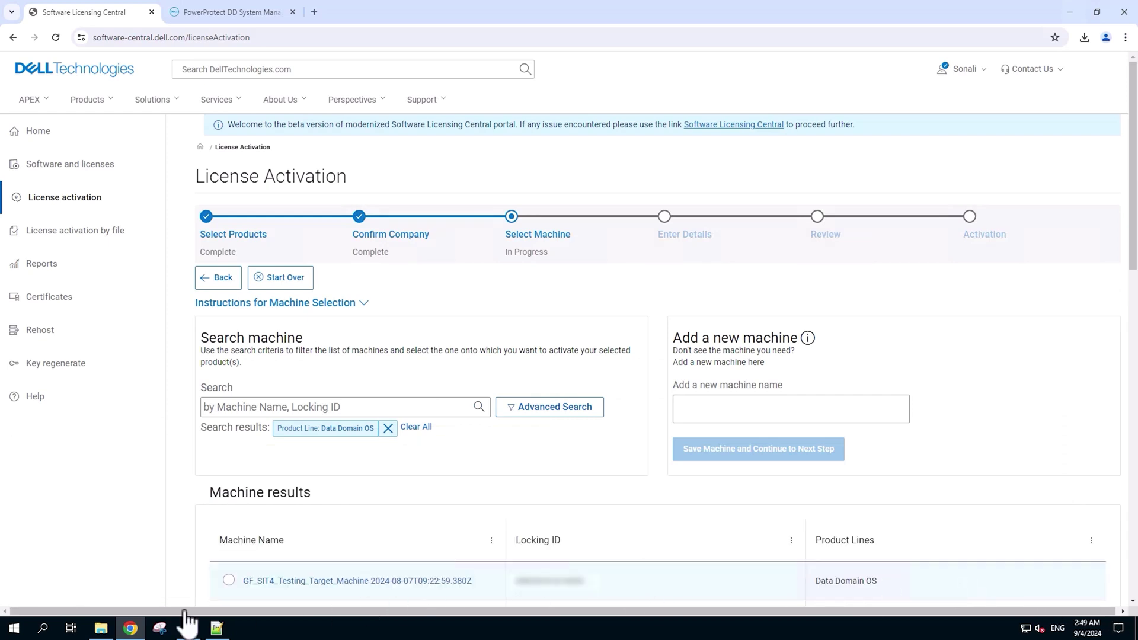
{"action": "left_click", "coordinate": [188, 628]}
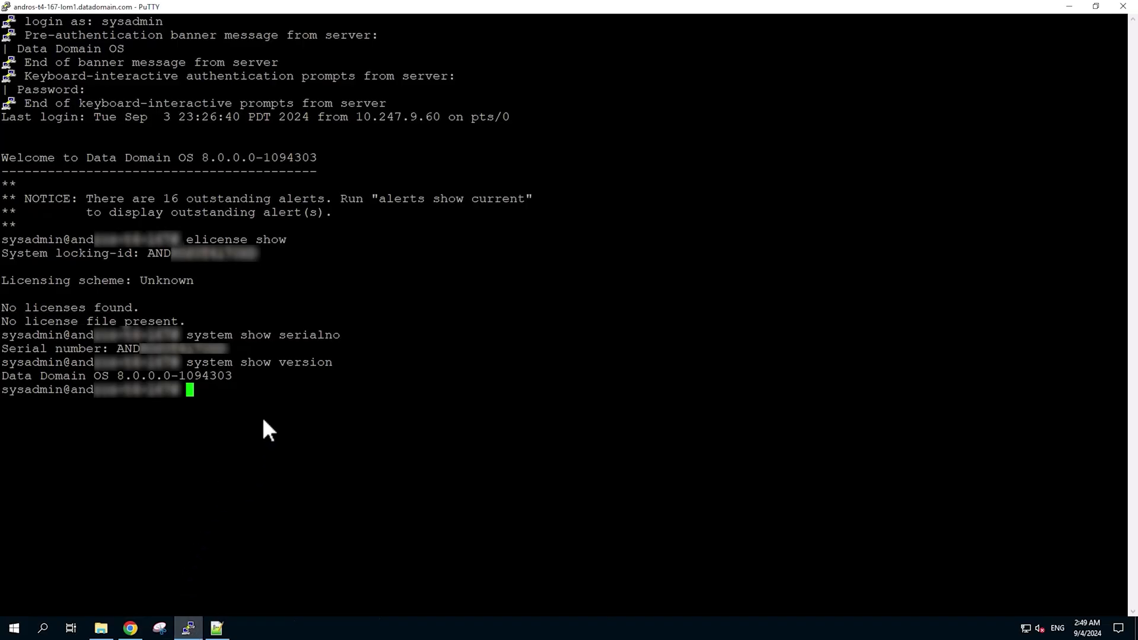
{"action": "double_click", "coordinate": [176, 255]}
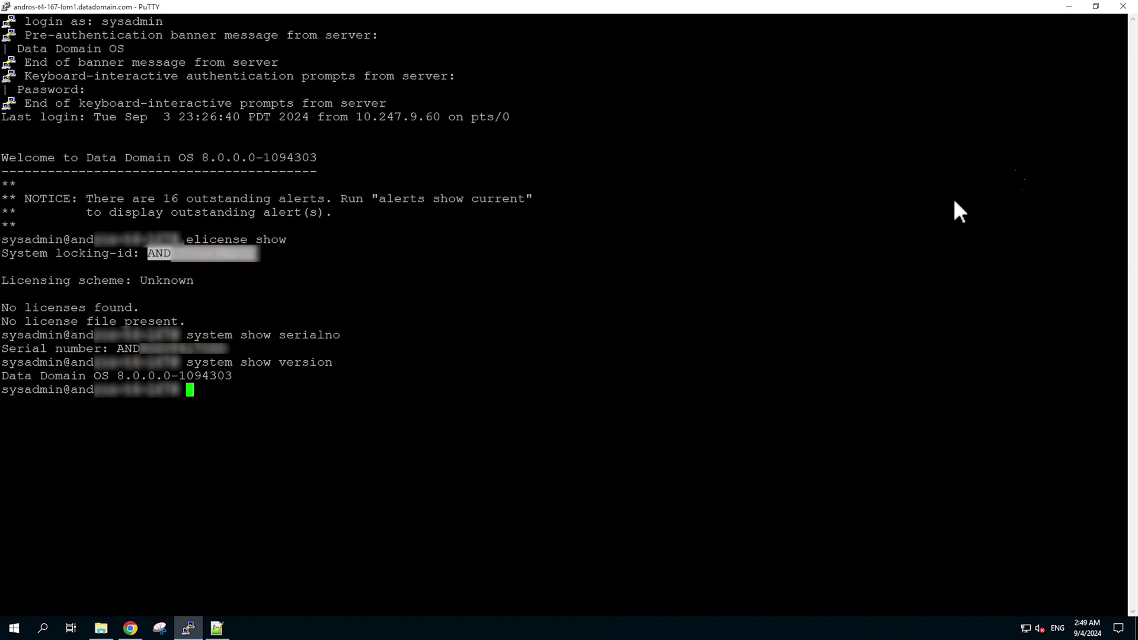
{"action": "left_click", "coordinate": [1067, 8]}
{"action": "left_click", "coordinate": [767, 412]}
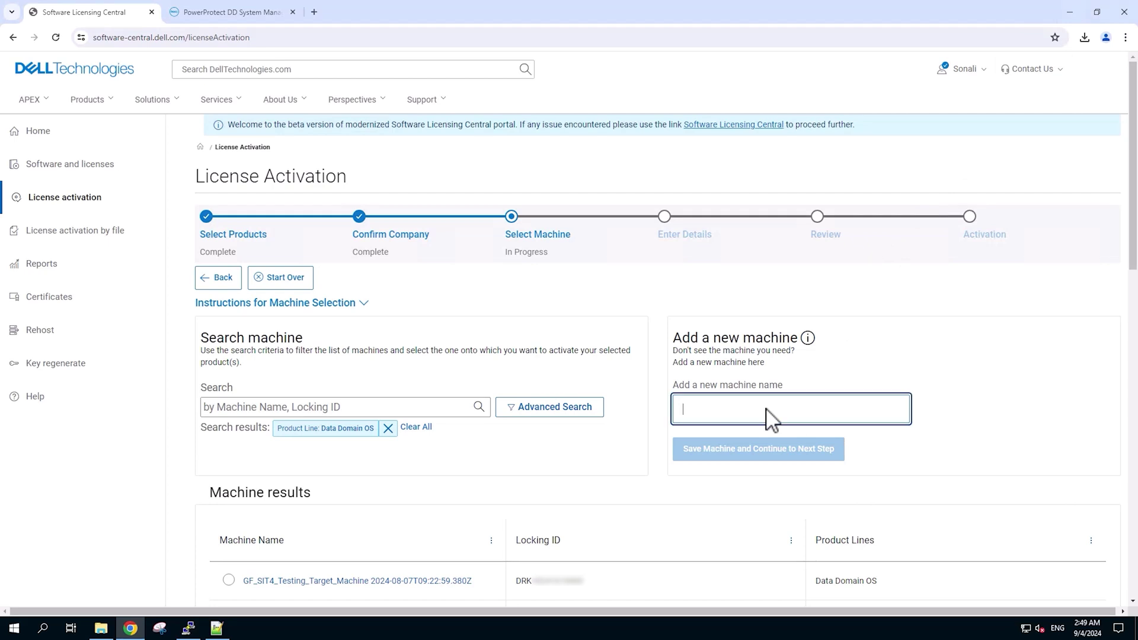
{"action": "key", "text": "ctrl+v"}
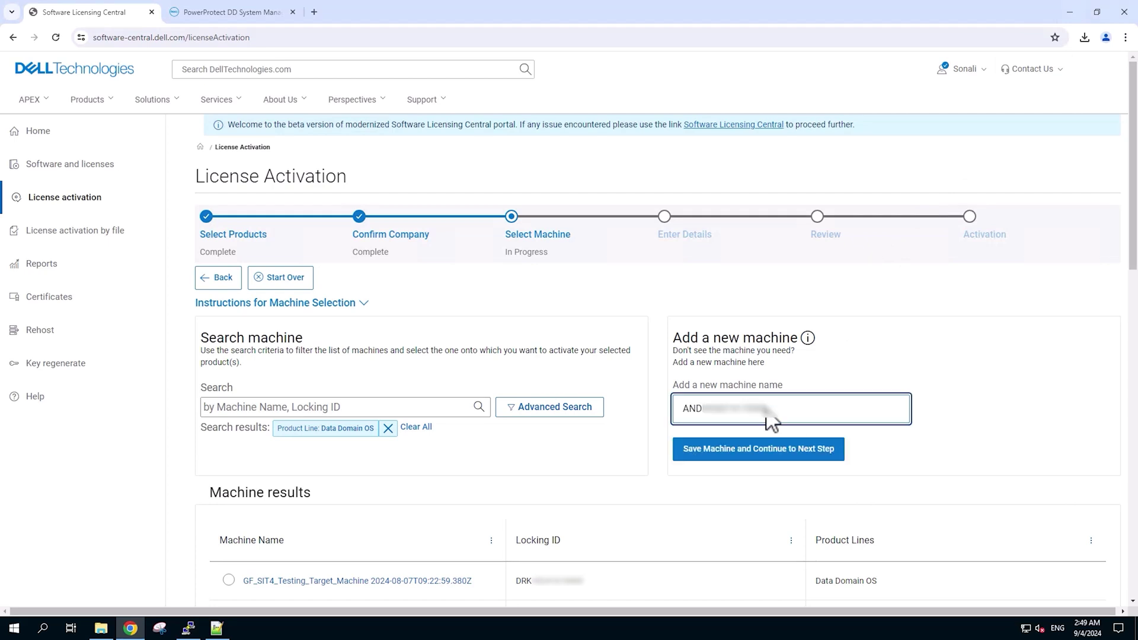
{"action": "left_click", "coordinate": [751, 456]}
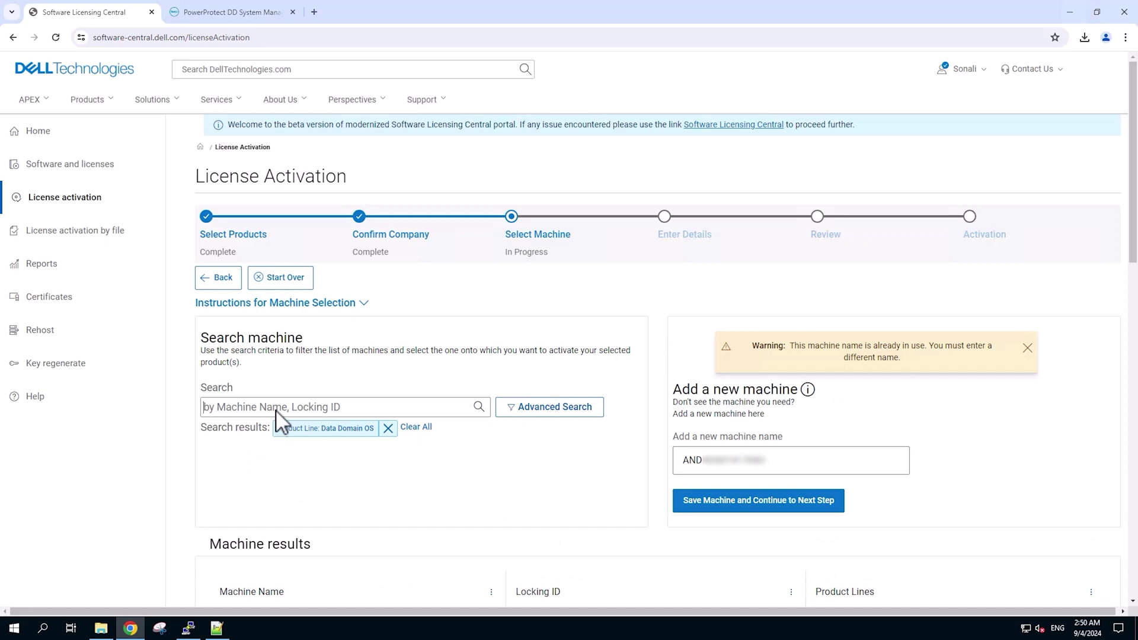
Step: Search machines by locking ID, select the found Data Domain OS machine, and continue
{"action": "key", "text": "ctrl+v"}
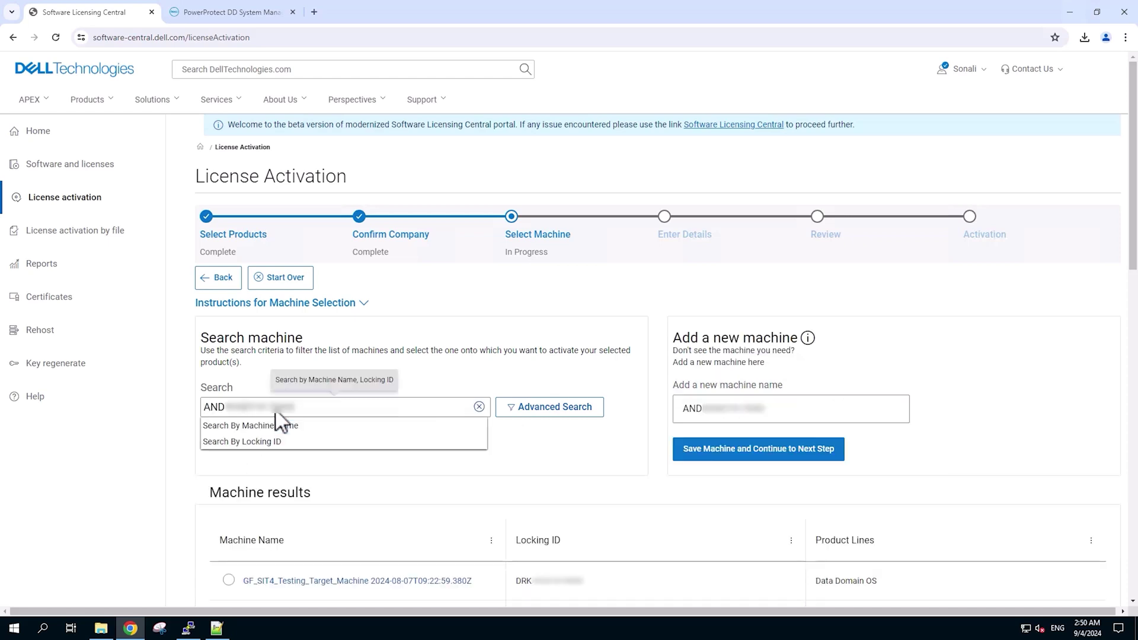
{"action": "left_click", "coordinate": [244, 443]}
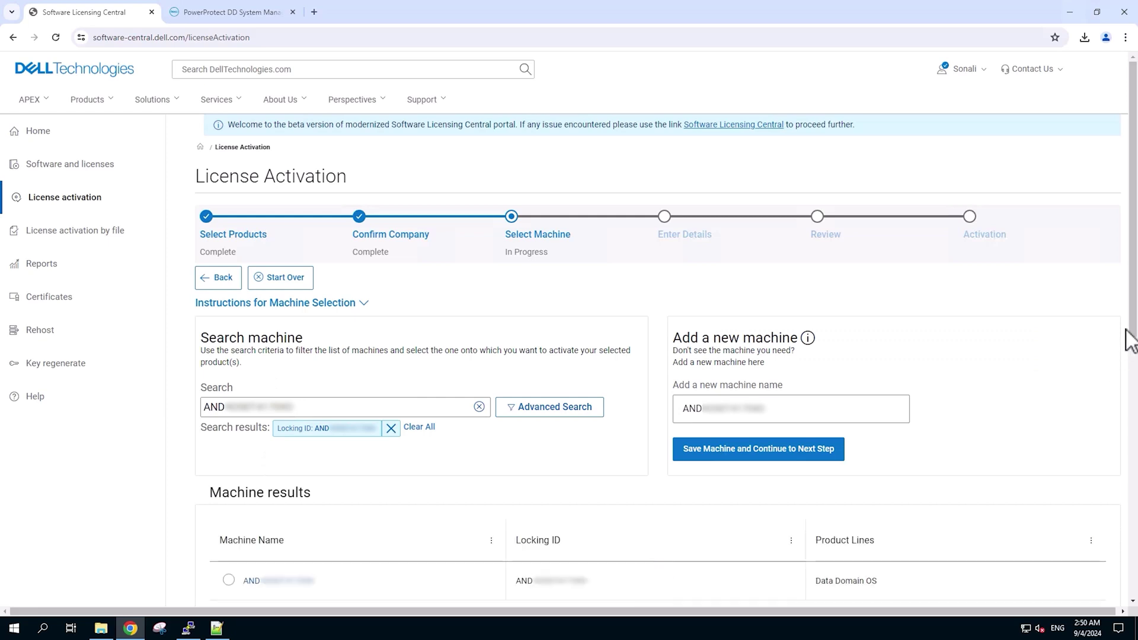
{"action": "scroll", "coordinate": [1136, 350], "scroll_direction": "down", "scroll_amount": 2}
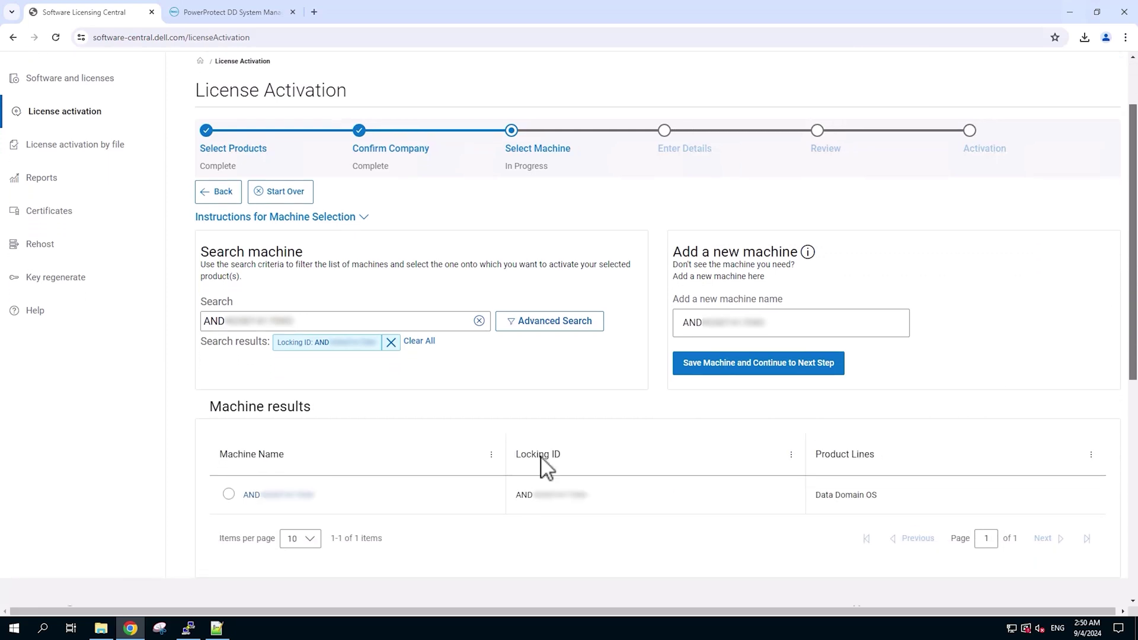
{"action": "left_click", "coordinate": [228, 488]}
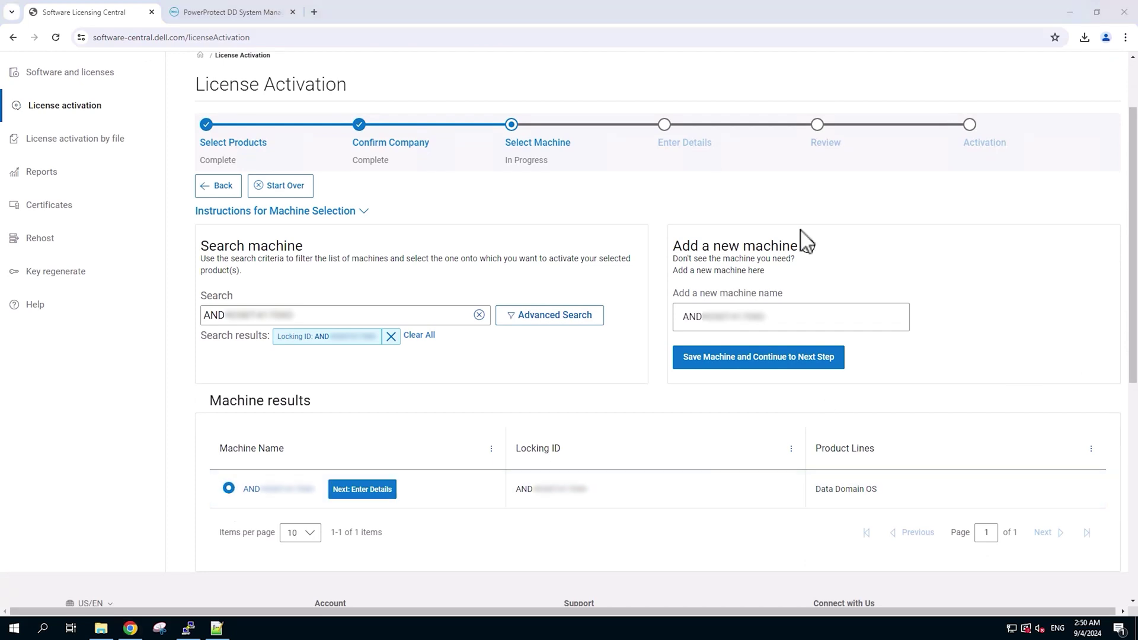
{"action": "left_click", "coordinate": [362, 490]}
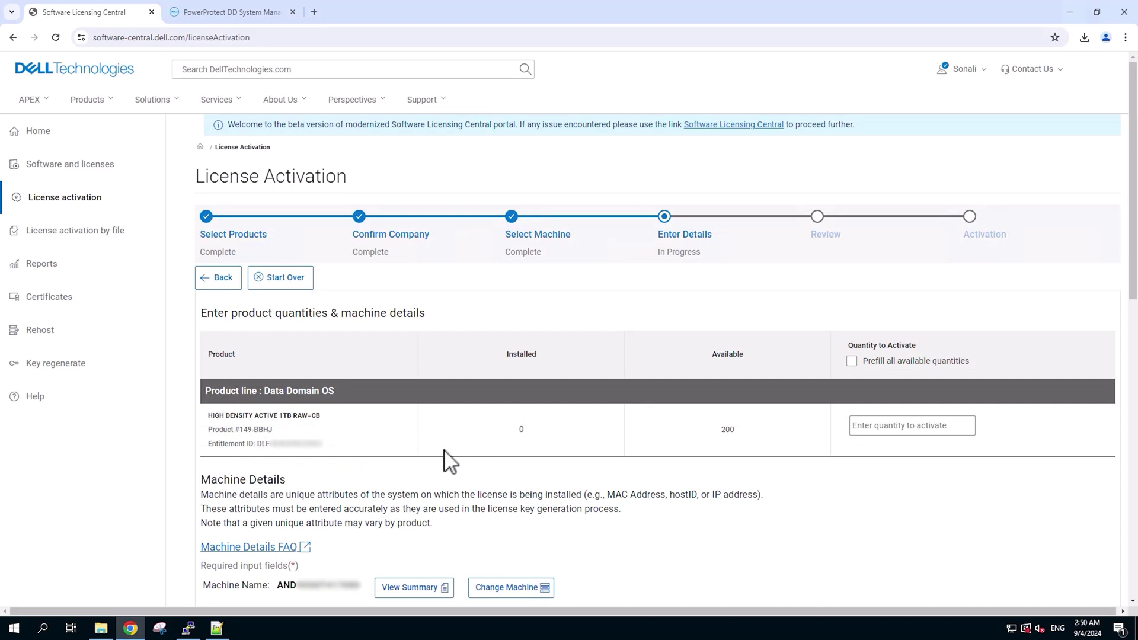
Step: Prefill all 200 available units and check the installed DDOS version in PuTTY
{"action": "left_click", "coordinate": [852, 361]}
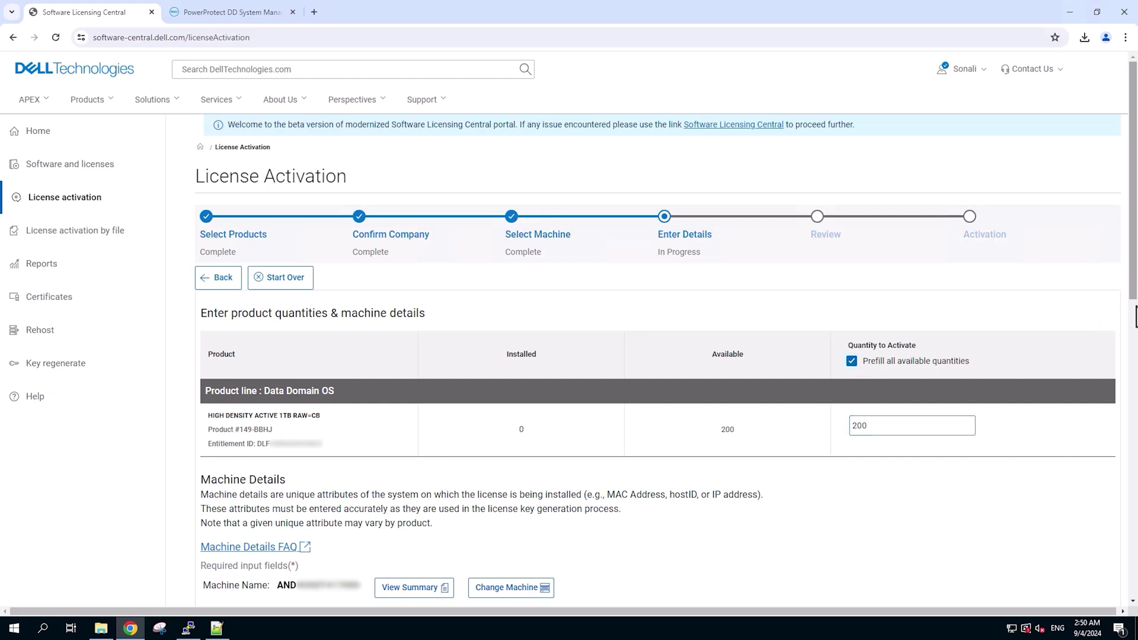
{"action": "left_click_drag", "start_coordinate": [1135, 299], "coordinate": [1136, 320]}
{"action": "scroll", "coordinate": [729, 529], "scroll_direction": "down", "scroll_amount": 4}
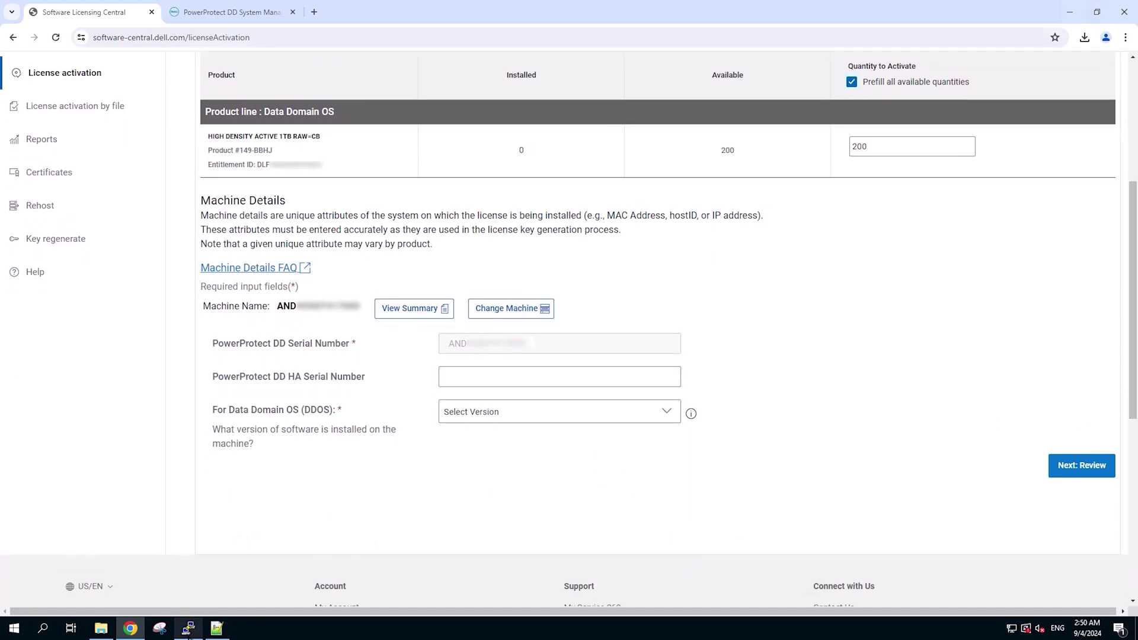
{"action": "left_click", "coordinate": [188, 629]}
{"action": "left_click_drag", "start_coordinate": [118, 375], "coordinate": [219, 380]}
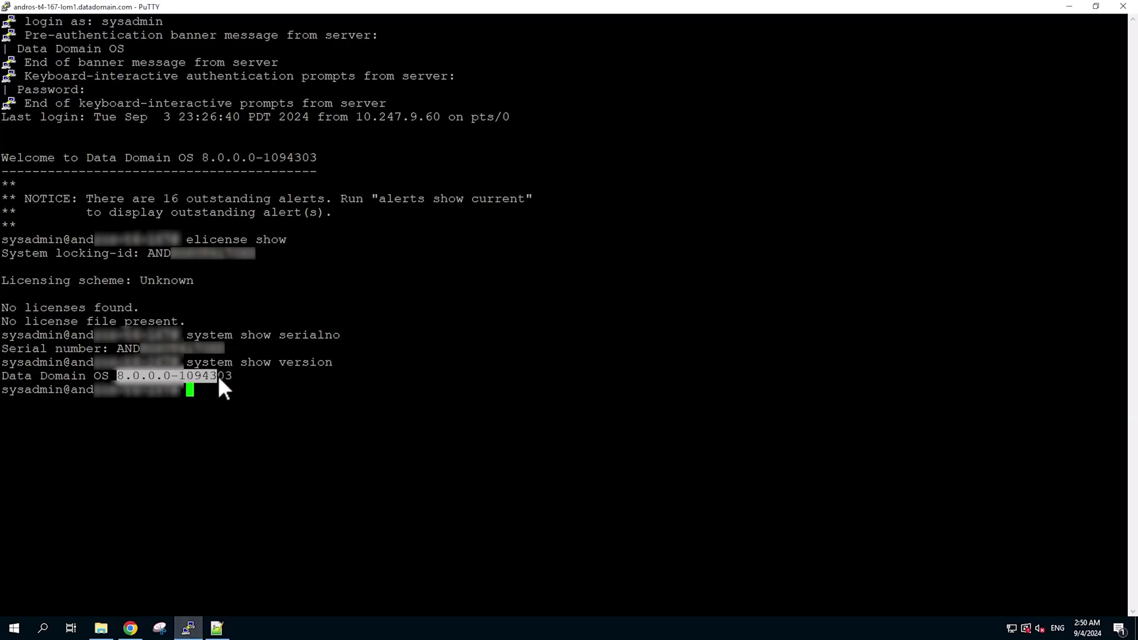
{"action": "left_click", "coordinate": [1069, 10]}
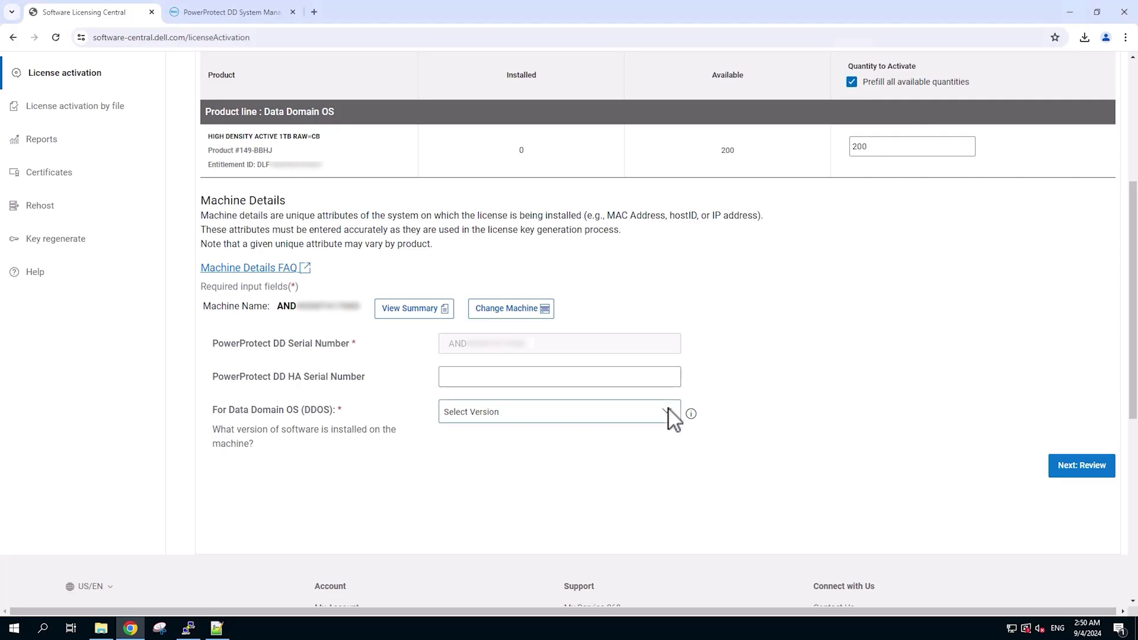
Step: Choose DDOS version v7.12 and above and proceed through the activation review
{"action": "left_click", "coordinate": [671, 413]}
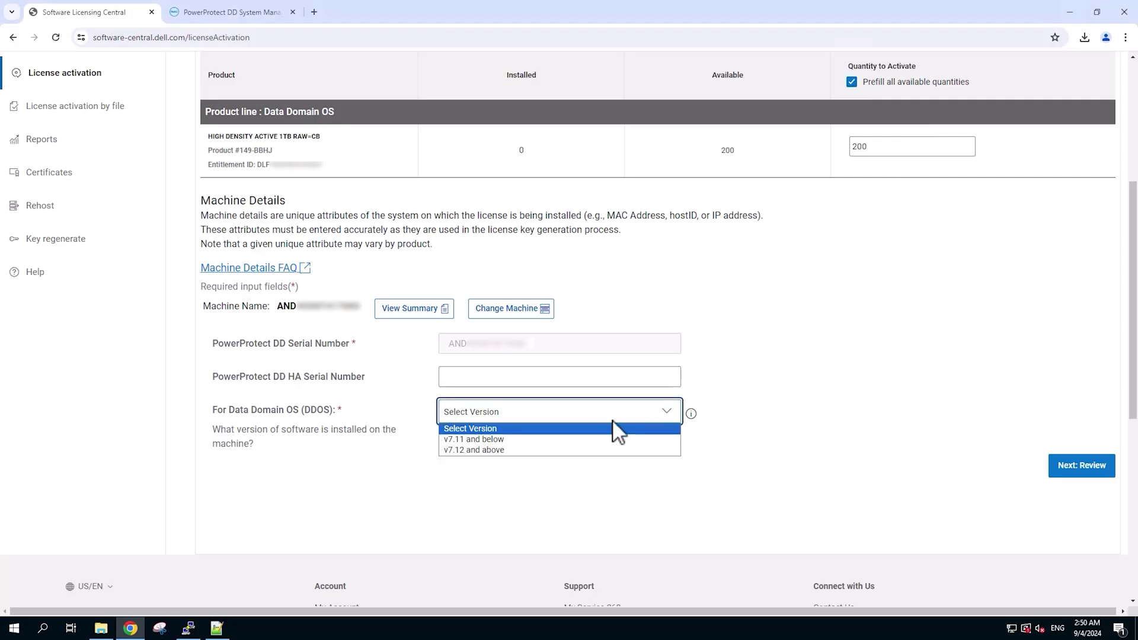
{"action": "left_click", "coordinate": [495, 450]}
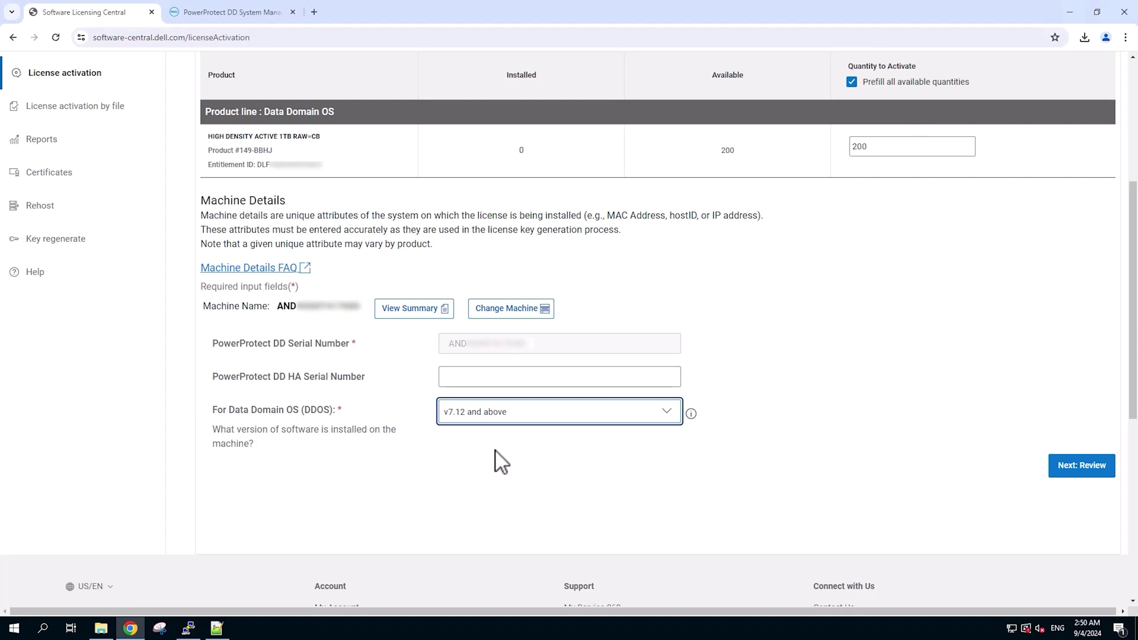
{"action": "left_click", "coordinate": [1082, 475]}
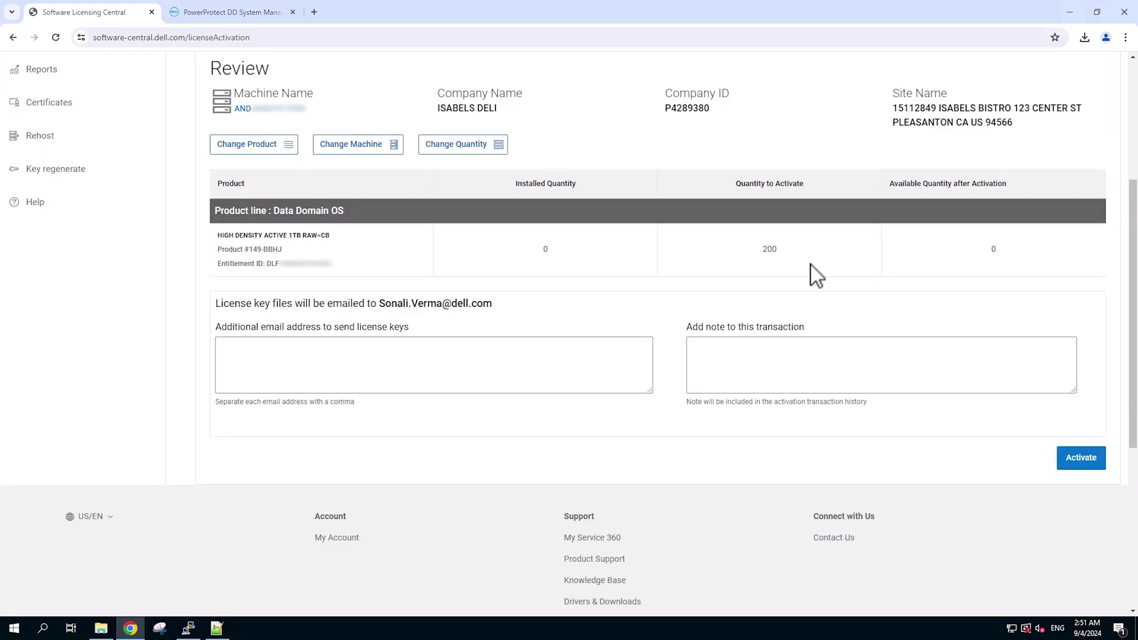
{"action": "left_click", "coordinate": [1074, 463]}
Step: Activate the product, inspect the license key XML, and download the license key file
{"action": "left_click", "coordinate": [1075, 464]}
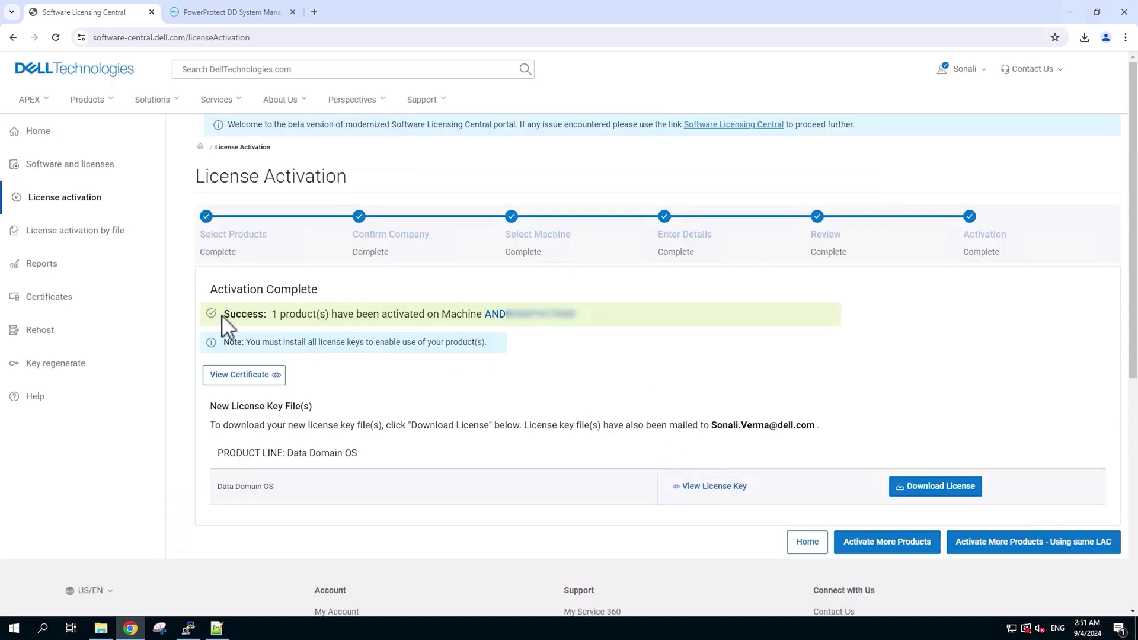
{"action": "left_click_drag", "start_coordinate": [349, 326], "coordinate": [581, 332]}
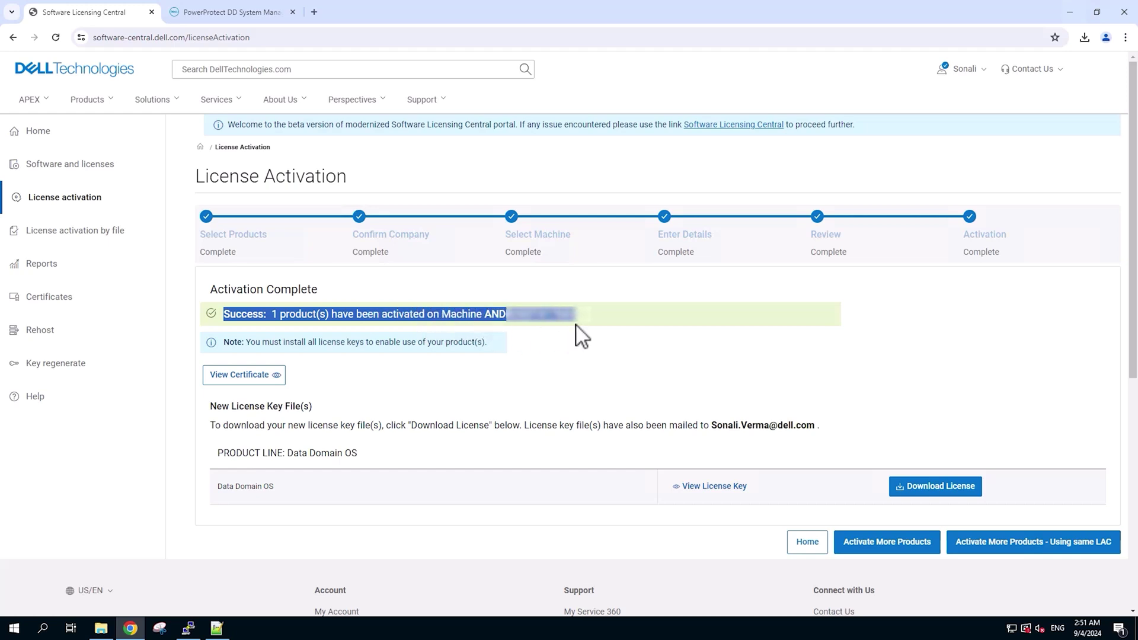
{"action": "left_click", "coordinate": [705, 489]}
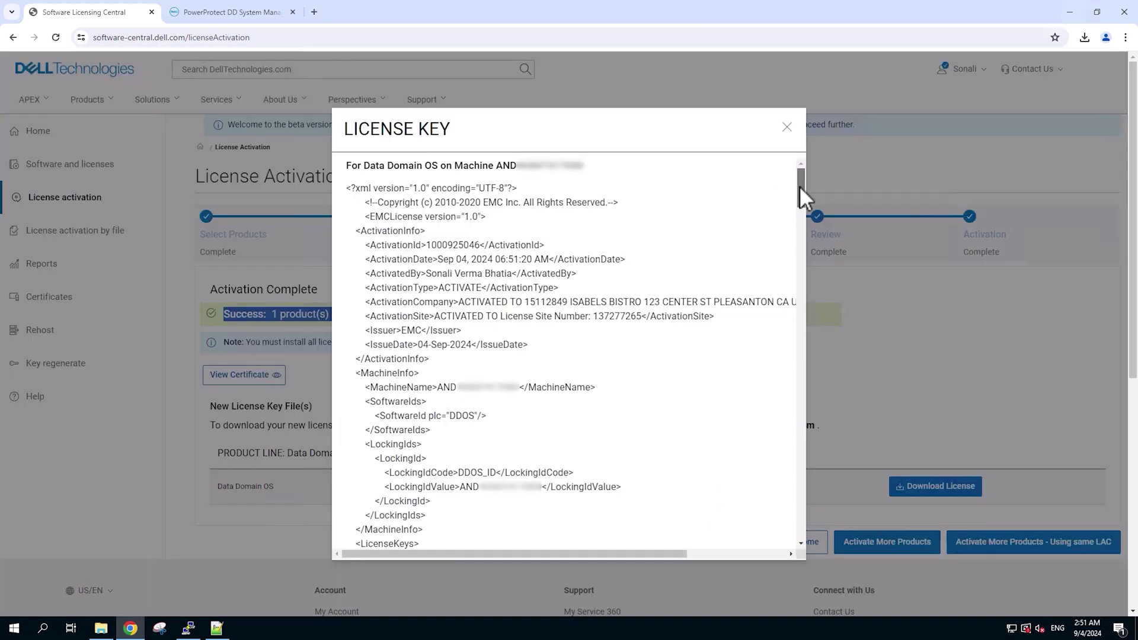
{"action": "left_click_drag", "start_coordinate": [800, 186], "coordinate": [793, 205]}
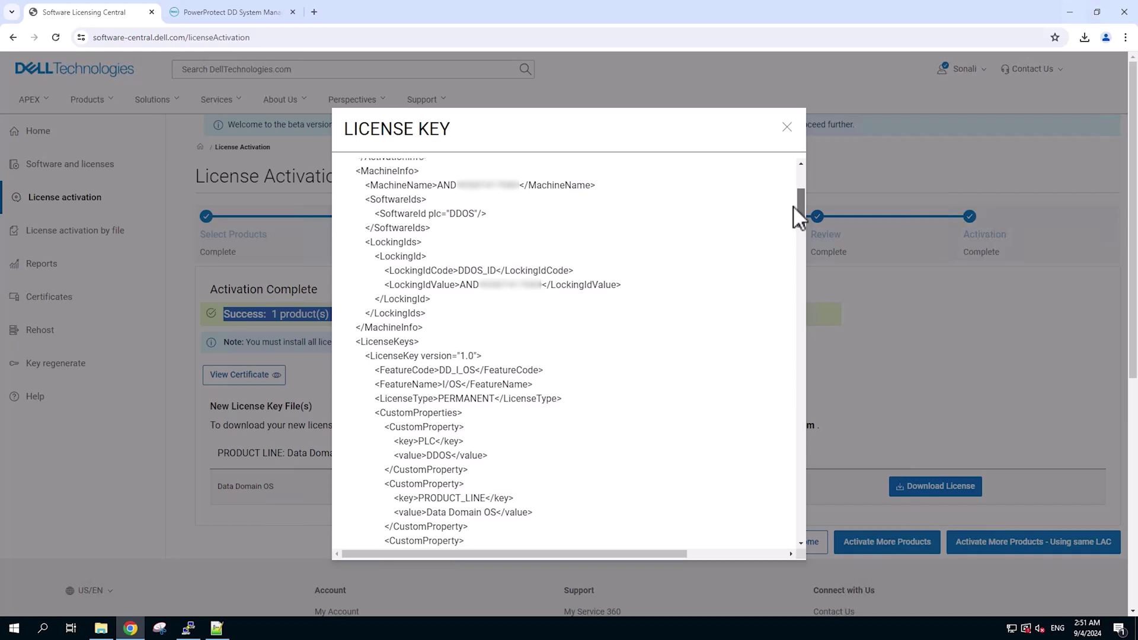
{"action": "key", "text": "Escape"}
{"action": "left_click", "coordinate": [934, 490]}
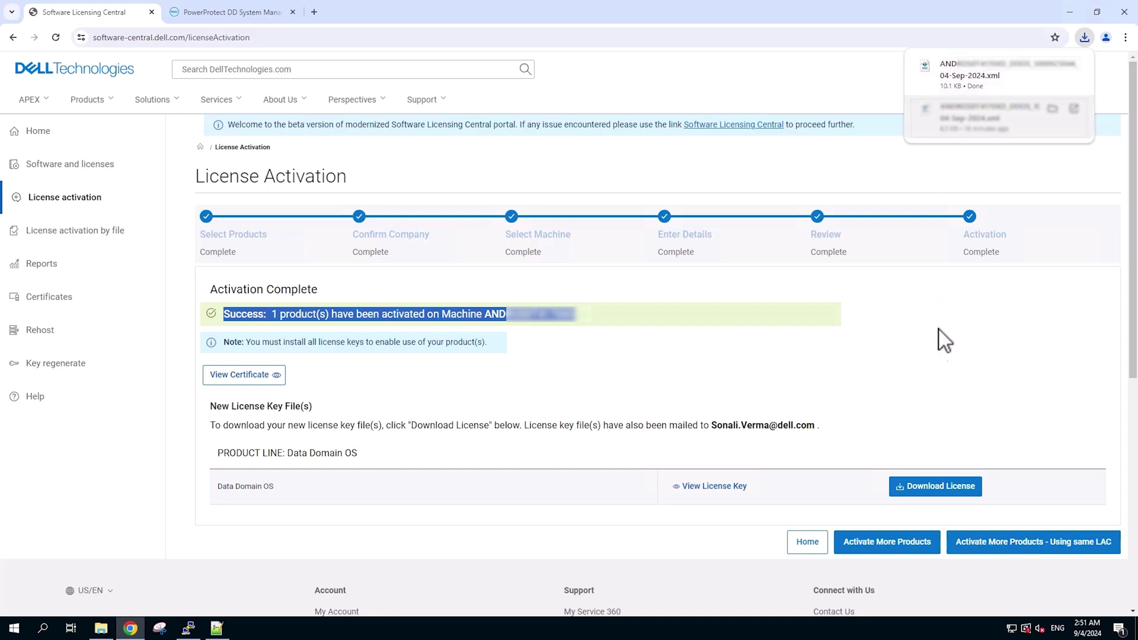
Step: In DD System Manager, go to Administration > Licenses and start adding a license
{"action": "left_click", "coordinate": [220, 16]}
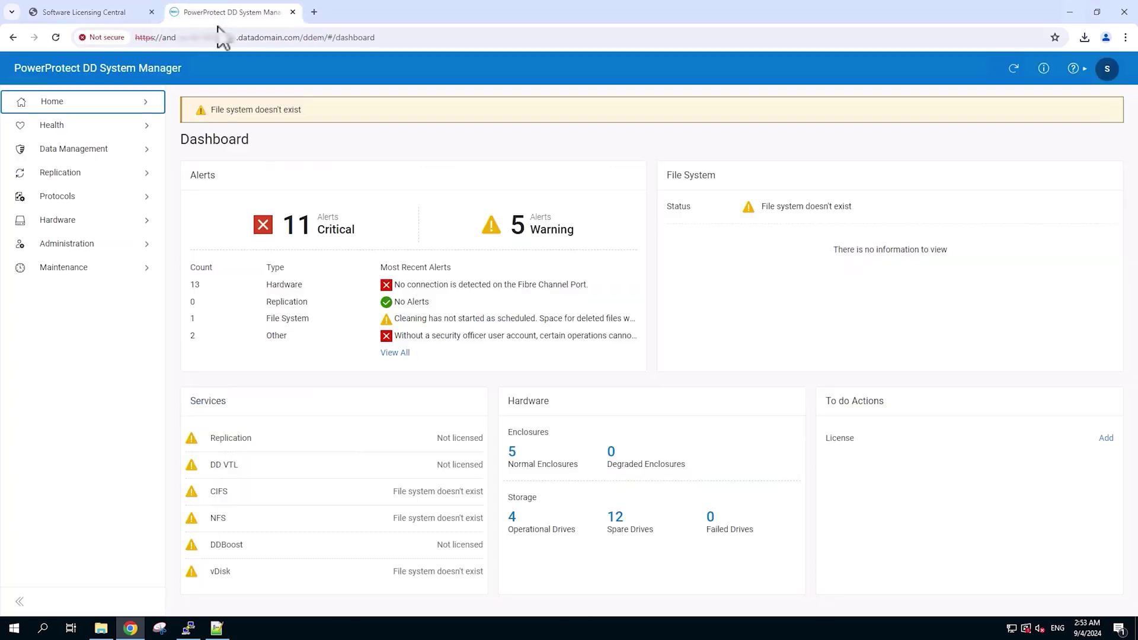
{"action": "left_click", "coordinate": [80, 249]}
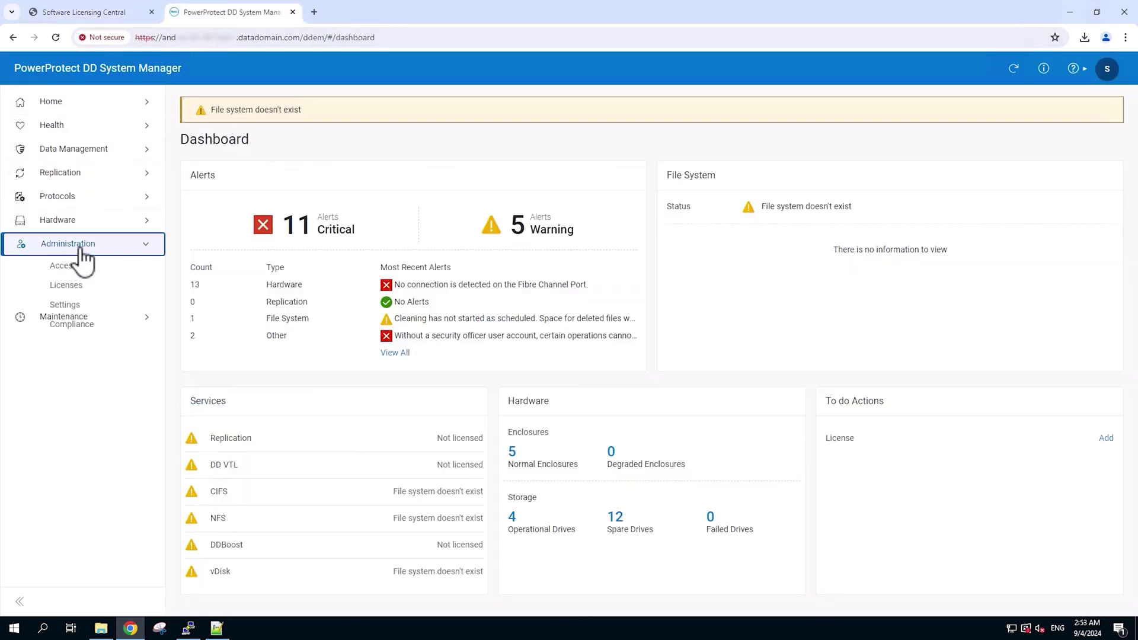
{"action": "left_click", "coordinate": [67, 287]}
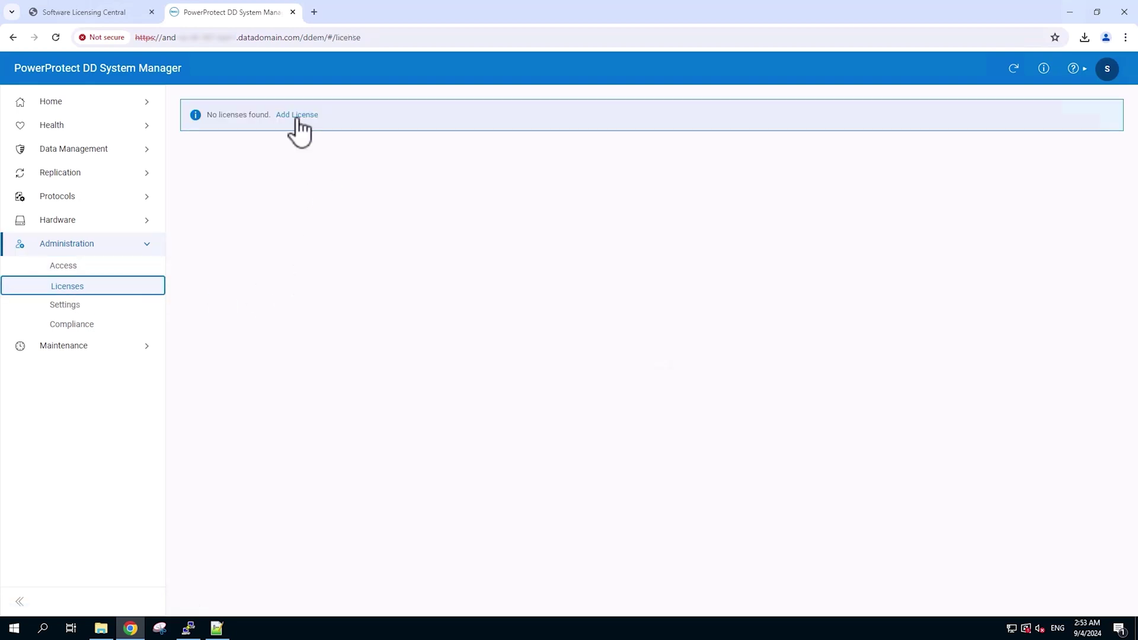
{"action": "left_click", "coordinate": [297, 116]}
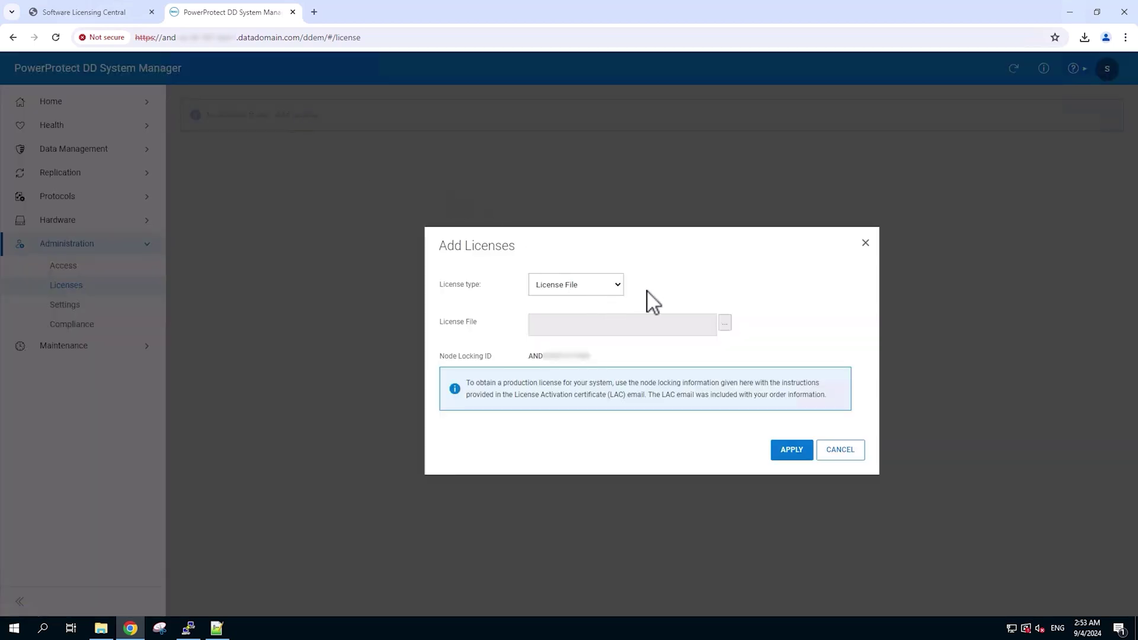
Step: Upload the downloaded .xml license file and apply it
{"action": "left_click", "coordinate": [617, 289]}
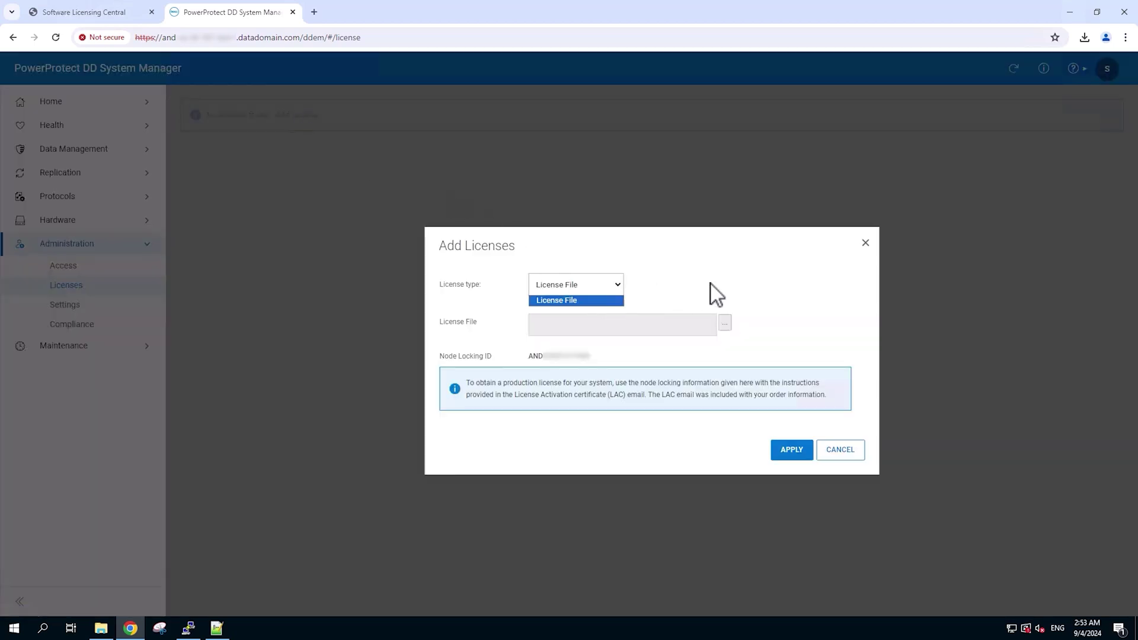
{"action": "left_click", "coordinate": [724, 323]}
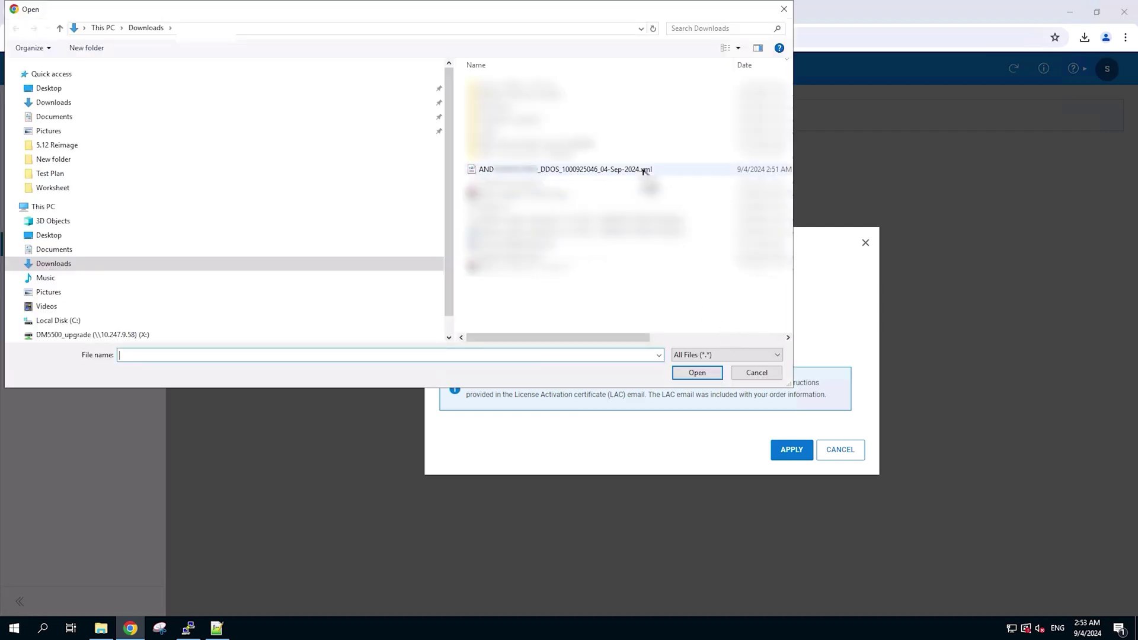
{"action": "left_click", "coordinate": [644, 171]}
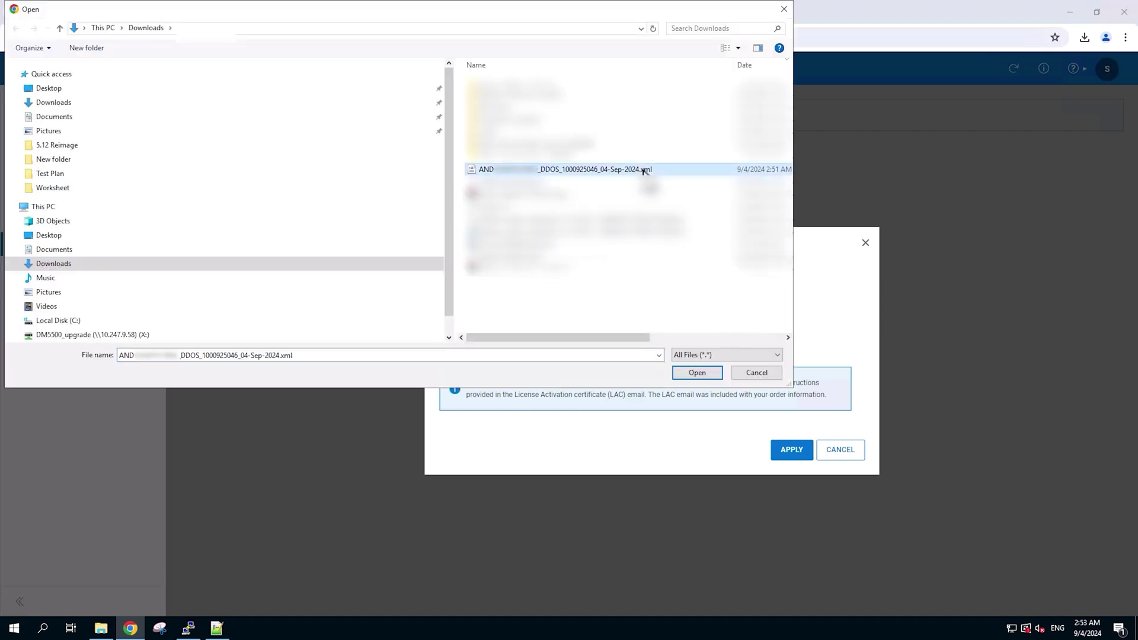
{"action": "left_click", "coordinate": [697, 372]}
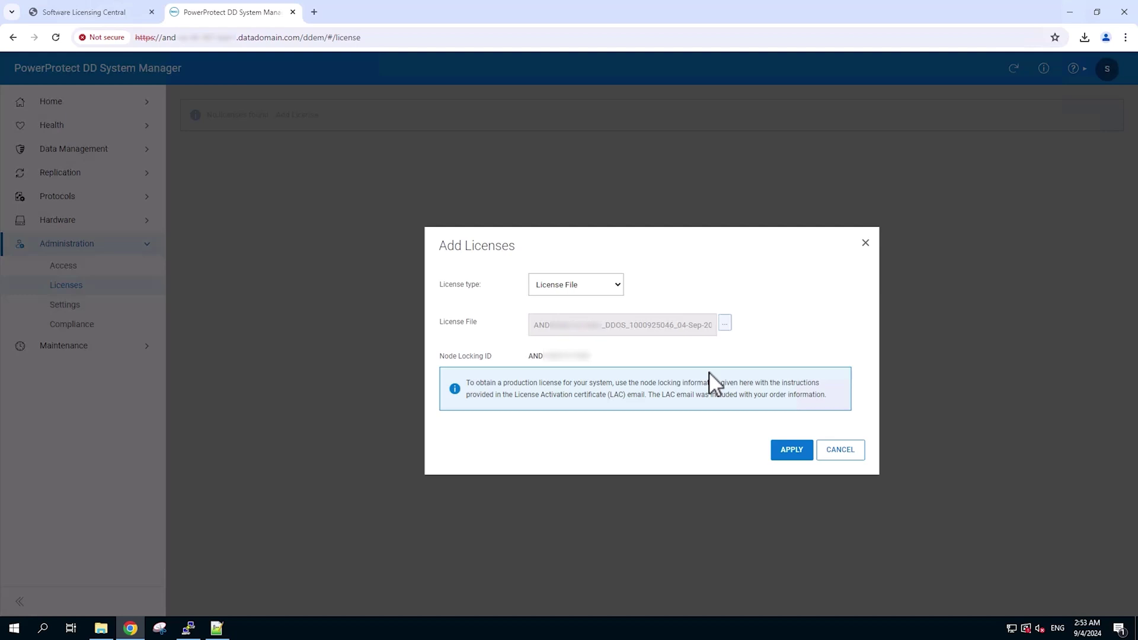
{"action": "left_click", "coordinate": [792, 451]}
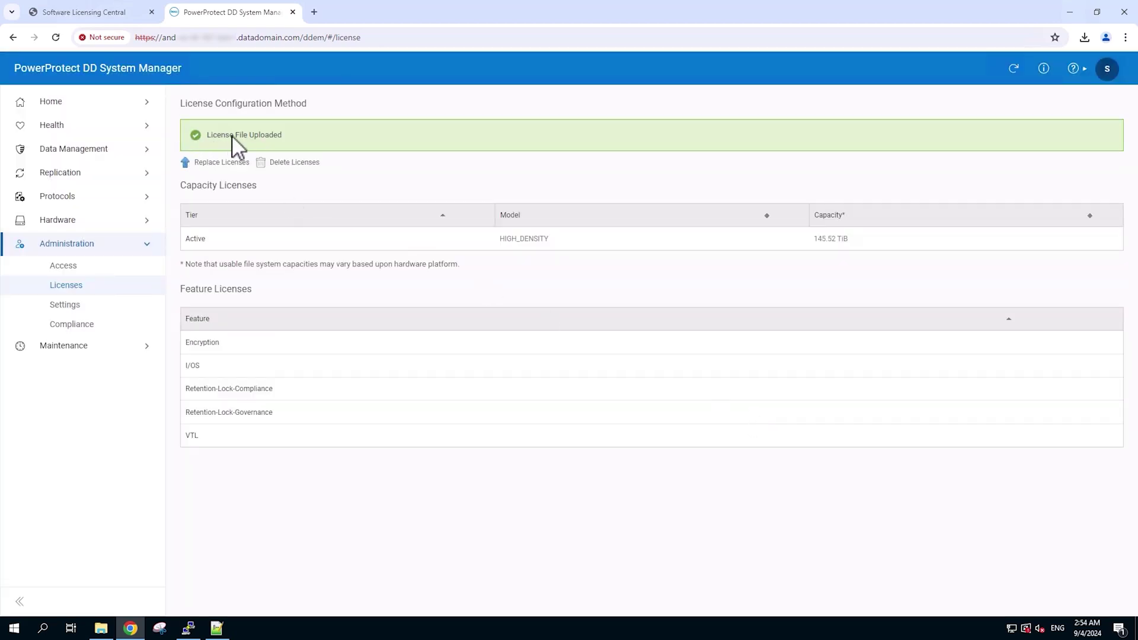
{"action": "left_click_drag", "start_coordinate": [208, 135], "coordinate": [283, 138]}
{"action": "triple_click", "coordinate": [269, 190]}
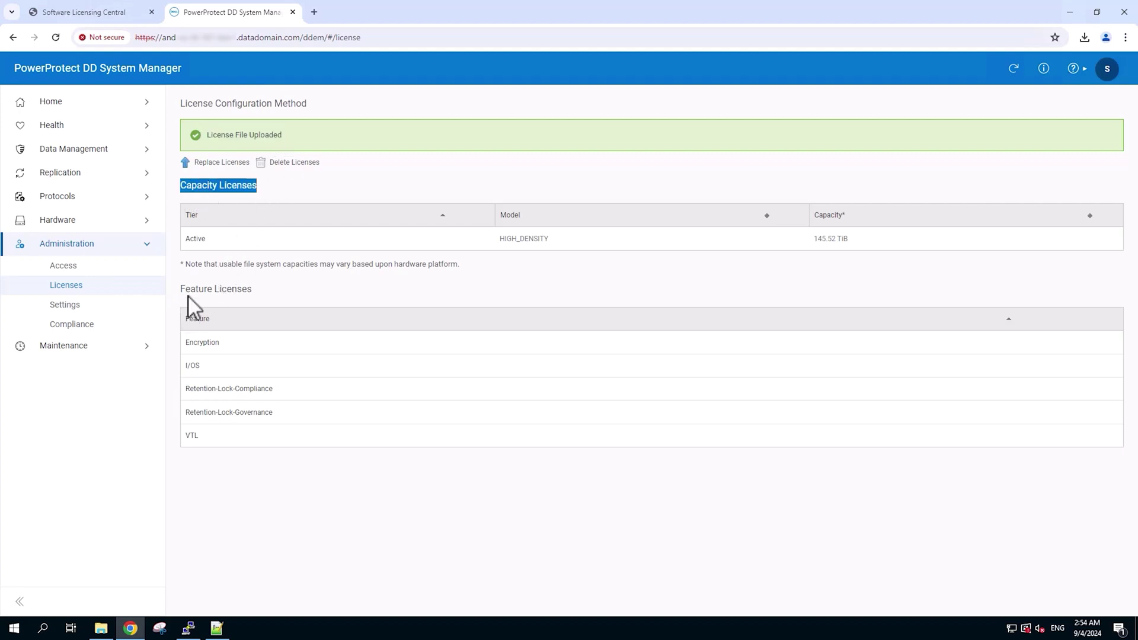
{"action": "left_click_drag", "start_coordinate": [186, 290], "coordinate": [325, 295]}
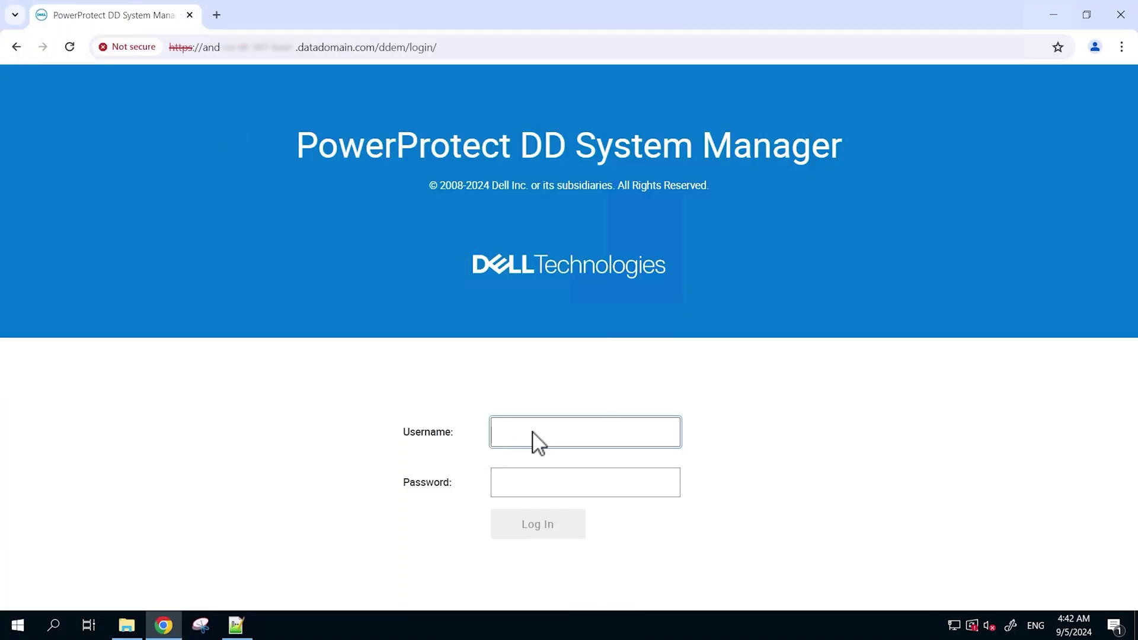
Step: Sign in as sysadmin with the administrator password
{"action": "type", "text": "sysadmin"}
{"action": "key", "text": "Tab"}
{"action": "type", "text": "•"}
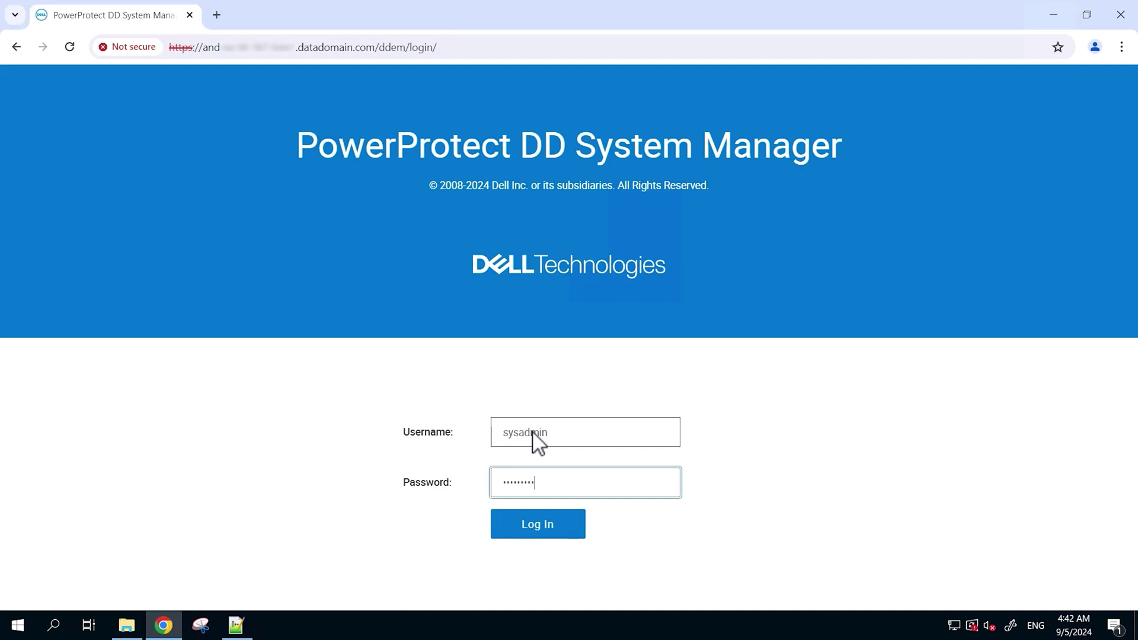
{"action": "type", "text": "••••••••"}
{"action": "key", "text": "Return"}
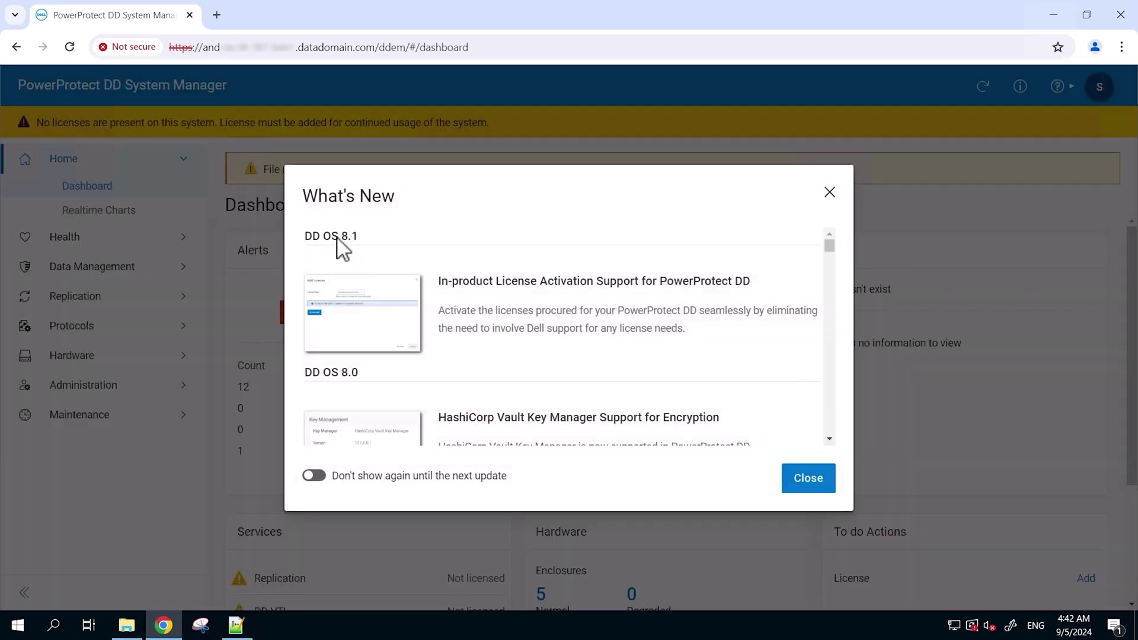
Step: Review the DD OS 8.1 in-product license activation notice and close What's New
{"action": "left_click_drag", "start_coordinate": [342, 237], "coordinate": [368, 240]}
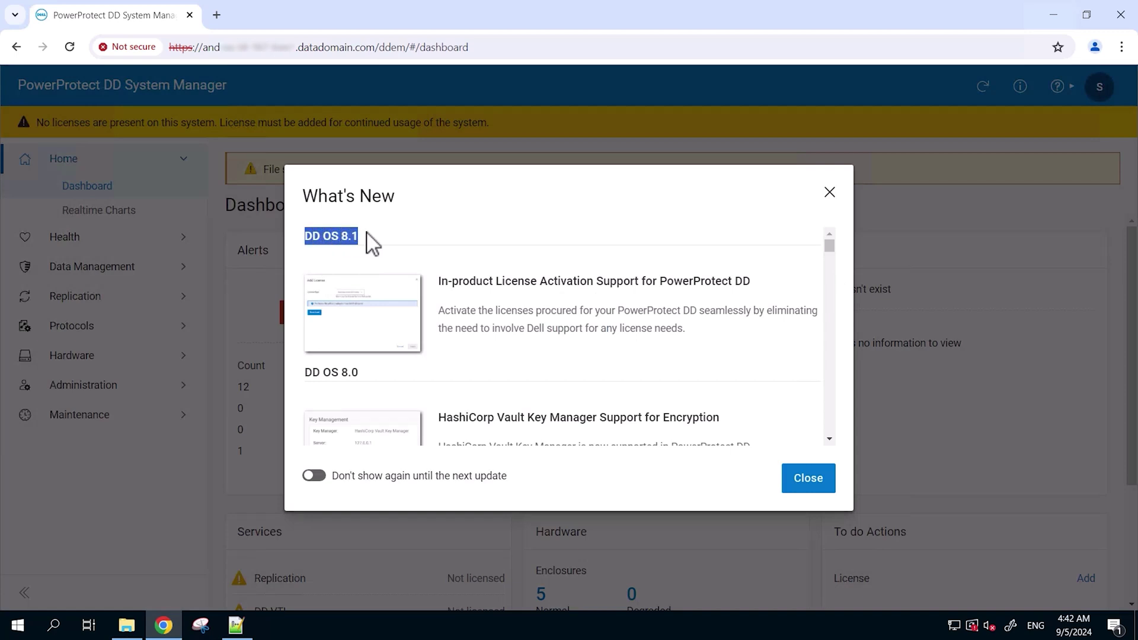
{"action": "left_click_drag", "start_coordinate": [439, 282], "coordinate": [662, 284]}
{"action": "left_click_drag", "start_coordinate": [758, 282], "coordinate": [782, 367]}
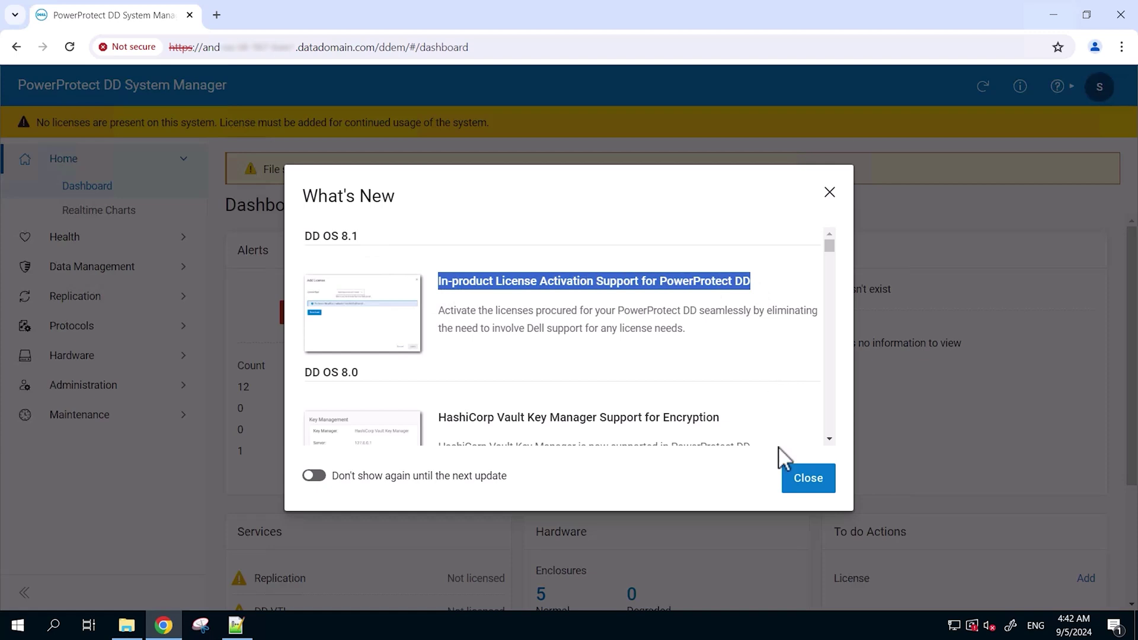
{"action": "left_click", "coordinate": [807, 489]}
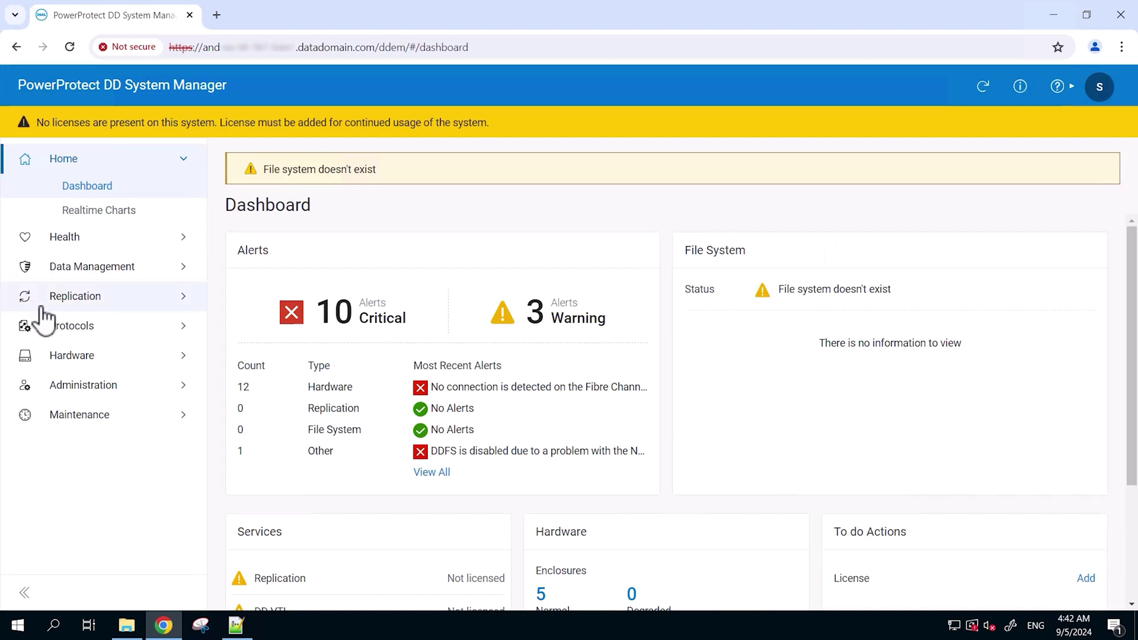
Step: Go to Administration > Licenses and start adding a license
{"action": "left_click", "coordinate": [101, 387]}
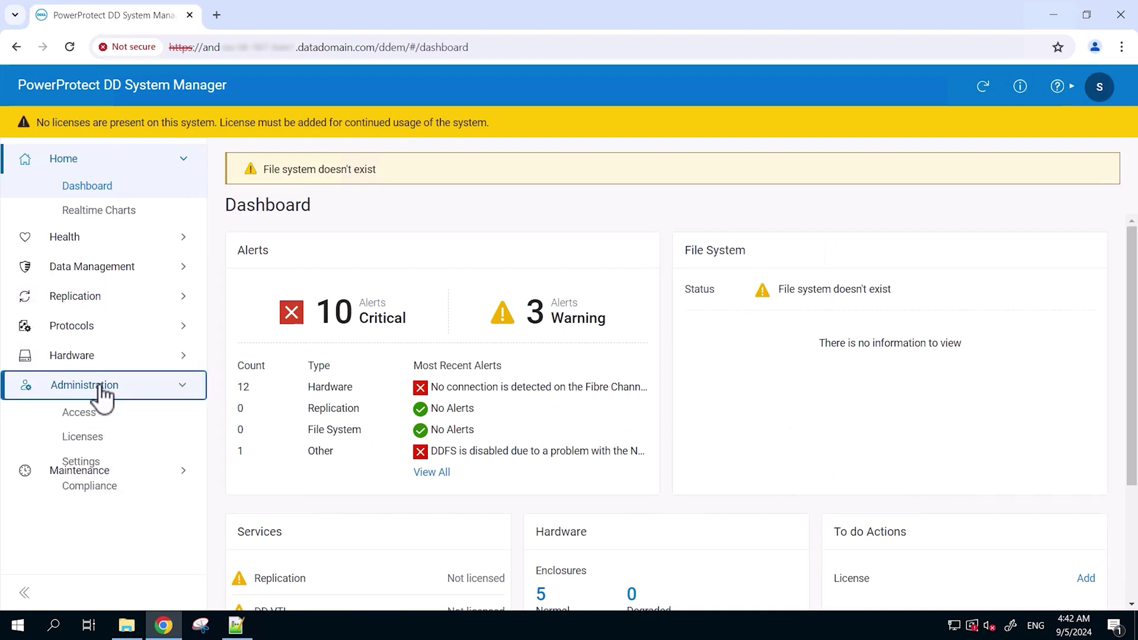
{"action": "left_click", "coordinate": [90, 443]}
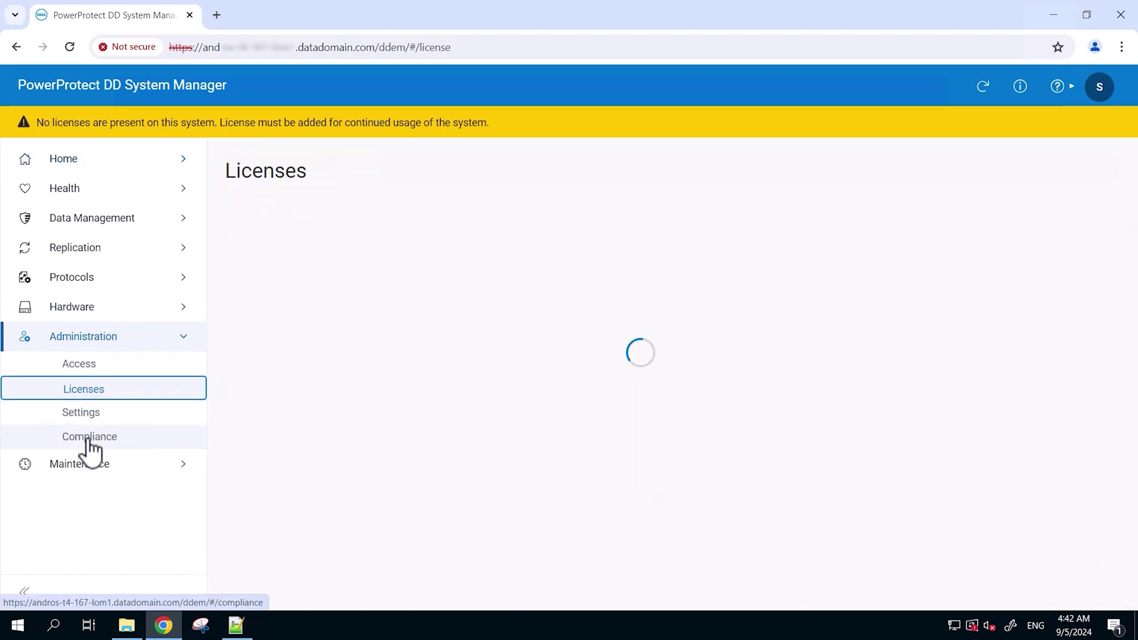
{"action": "left_click", "coordinate": [291, 268]}
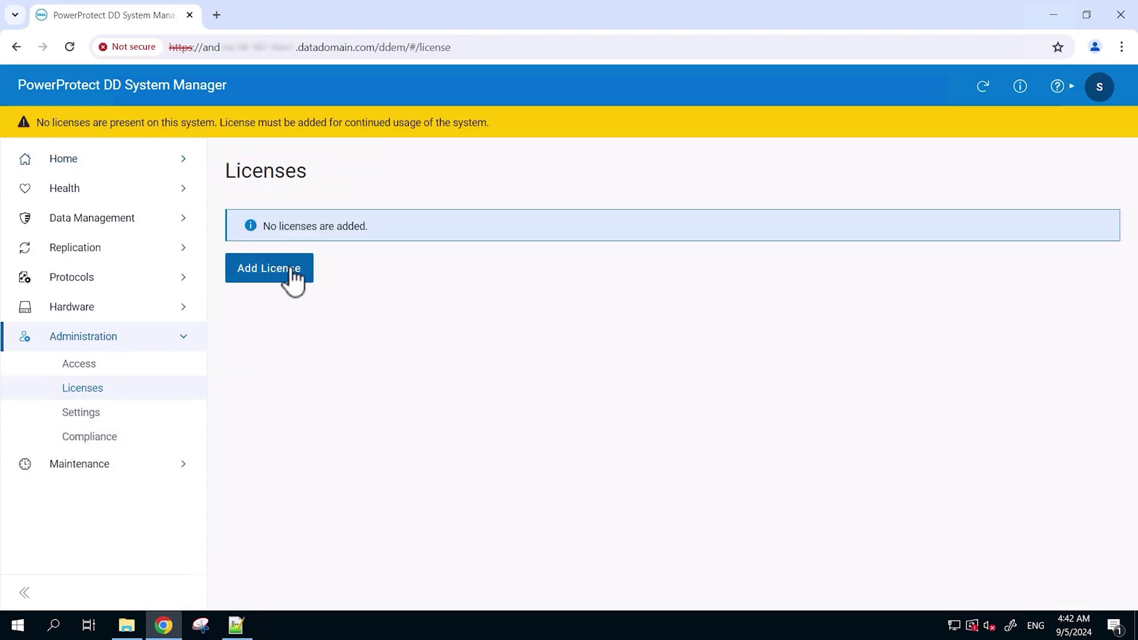
{"action": "left_click", "coordinate": [292, 271]}
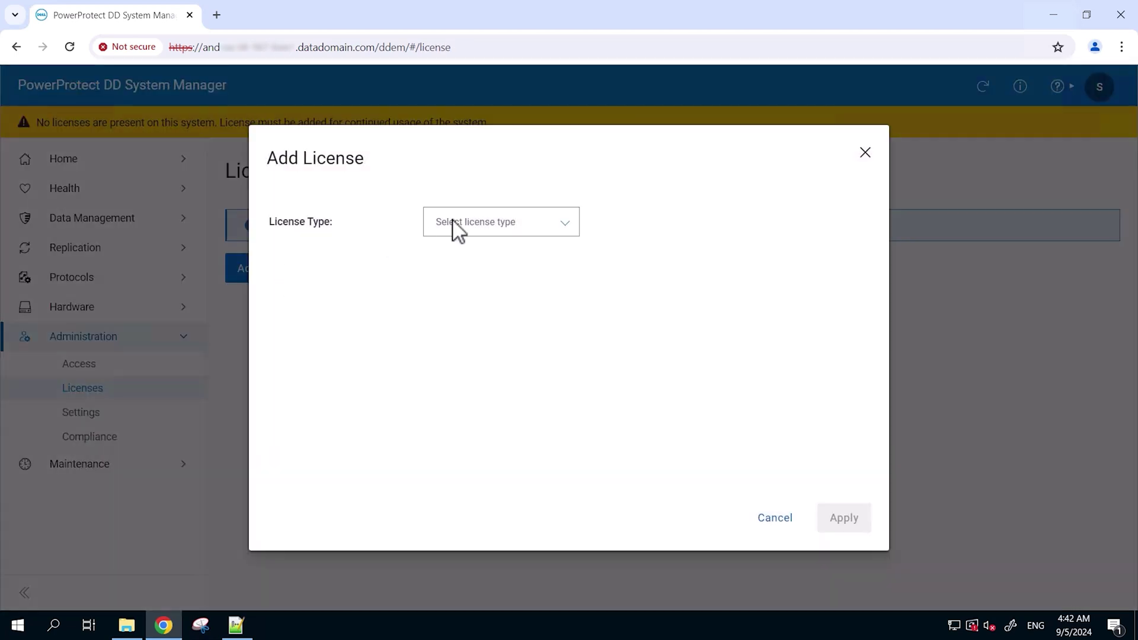
Step: Download the license from the Dell server and apply it
{"action": "left_click", "coordinate": [460, 237]}
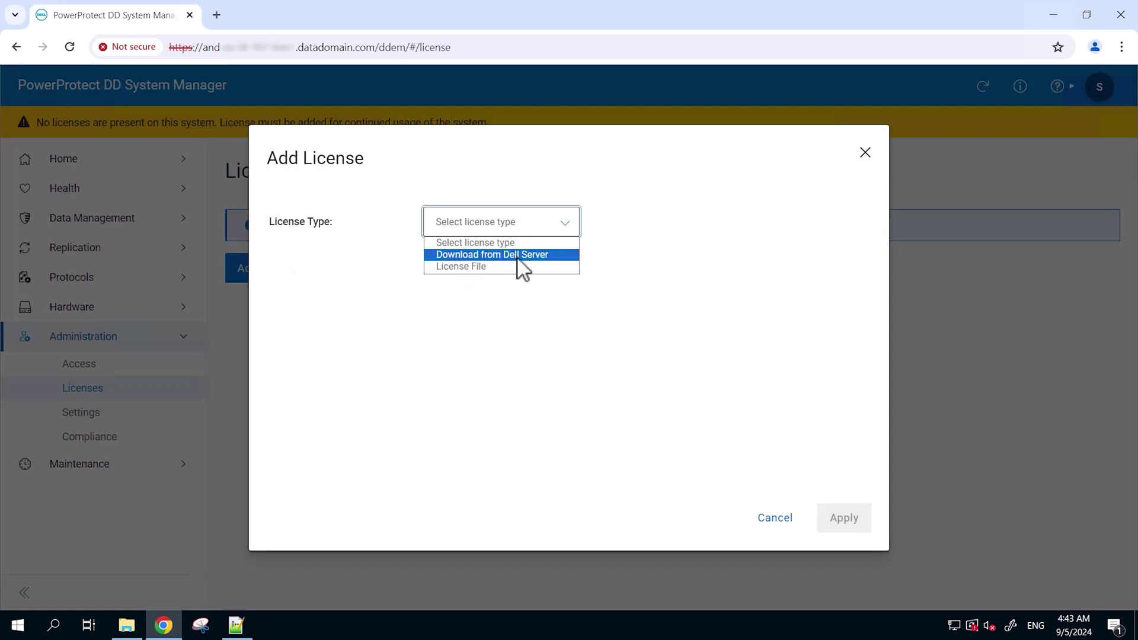
{"action": "left_click", "coordinate": [521, 256]}
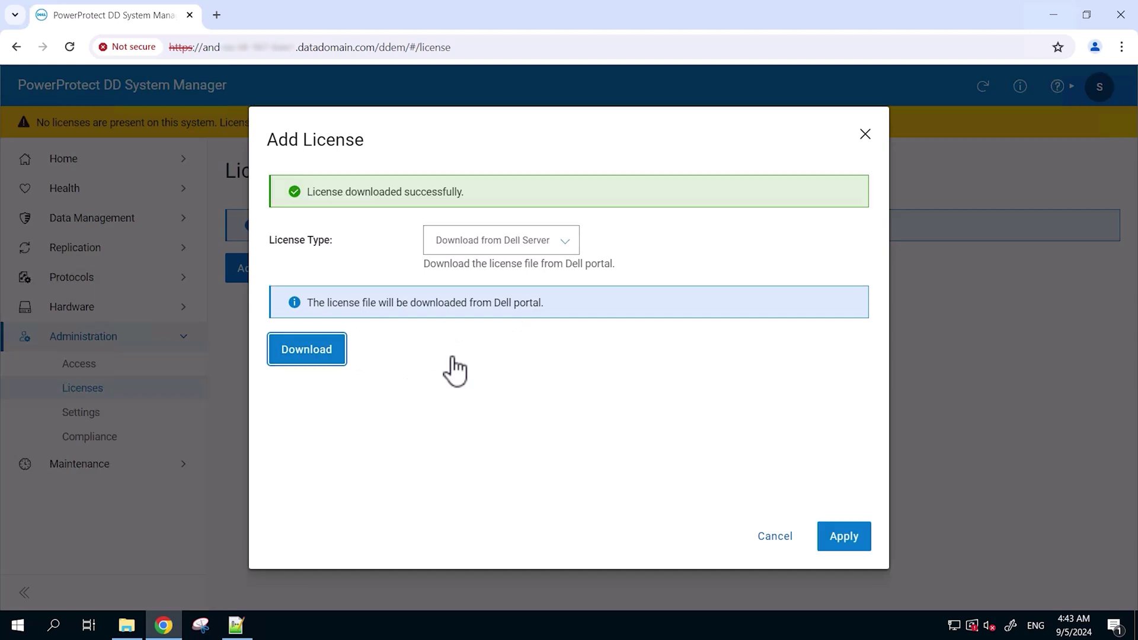
{"action": "left_click_drag", "start_coordinate": [338, 194], "coordinate": [307, 194]}
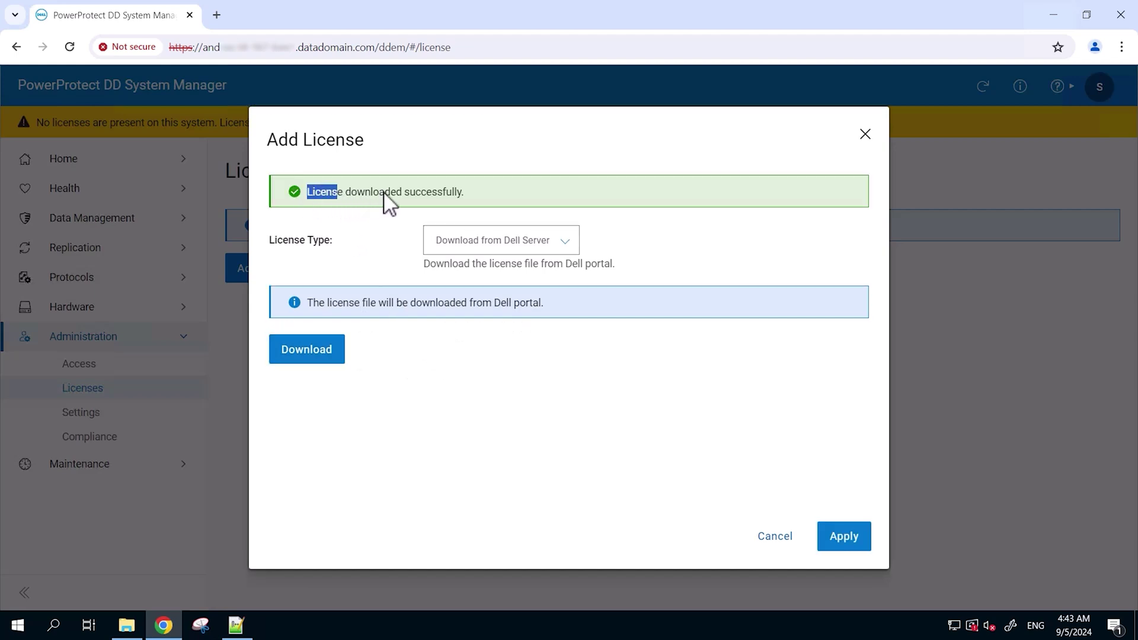
{"action": "left_click_drag", "start_coordinate": [385, 193], "coordinate": [465, 197]}
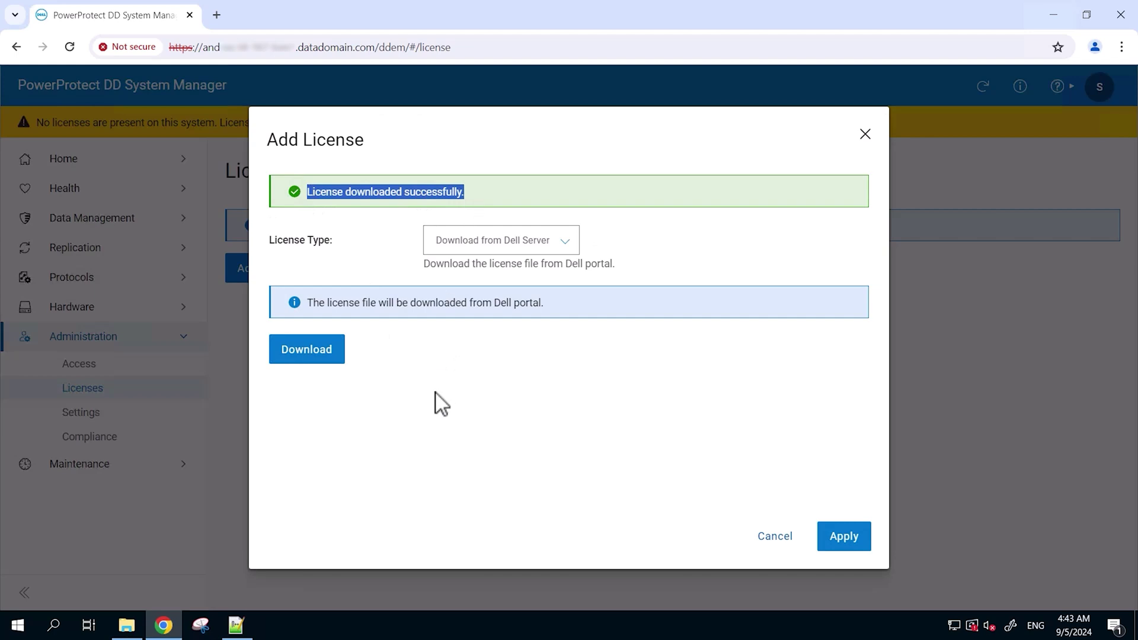
{"action": "left_click", "coordinate": [848, 544]}
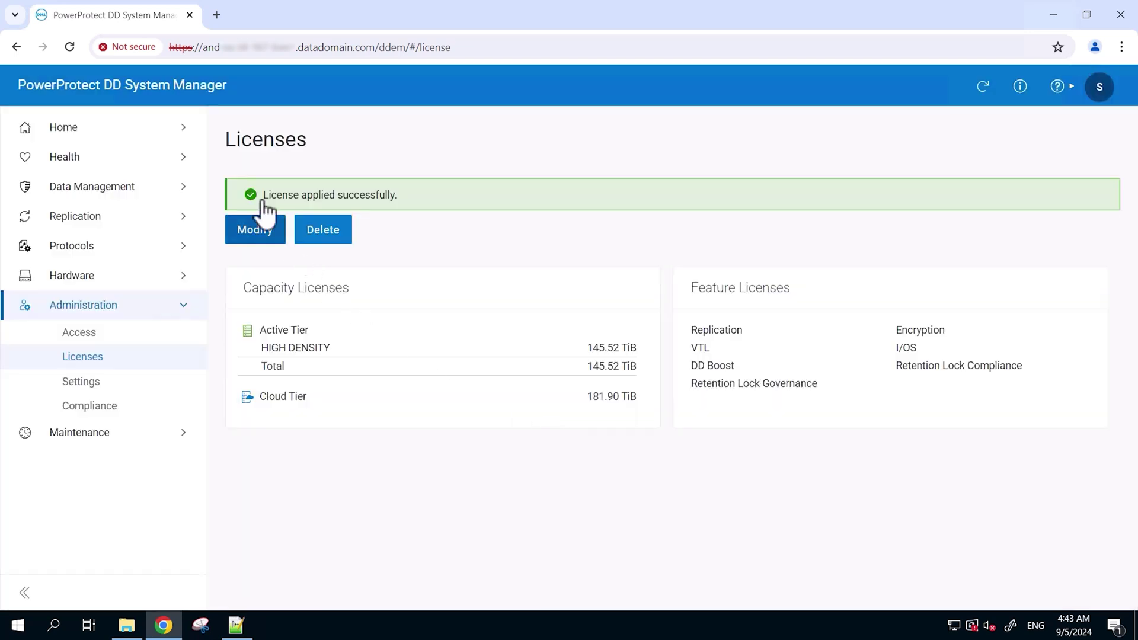
Step: Review the license-applied message and the Capacity and Feature Licenses cards
{"action": "left_click_drag", "start_coordinate": [265, 196], "coordinate": [415, 200]}
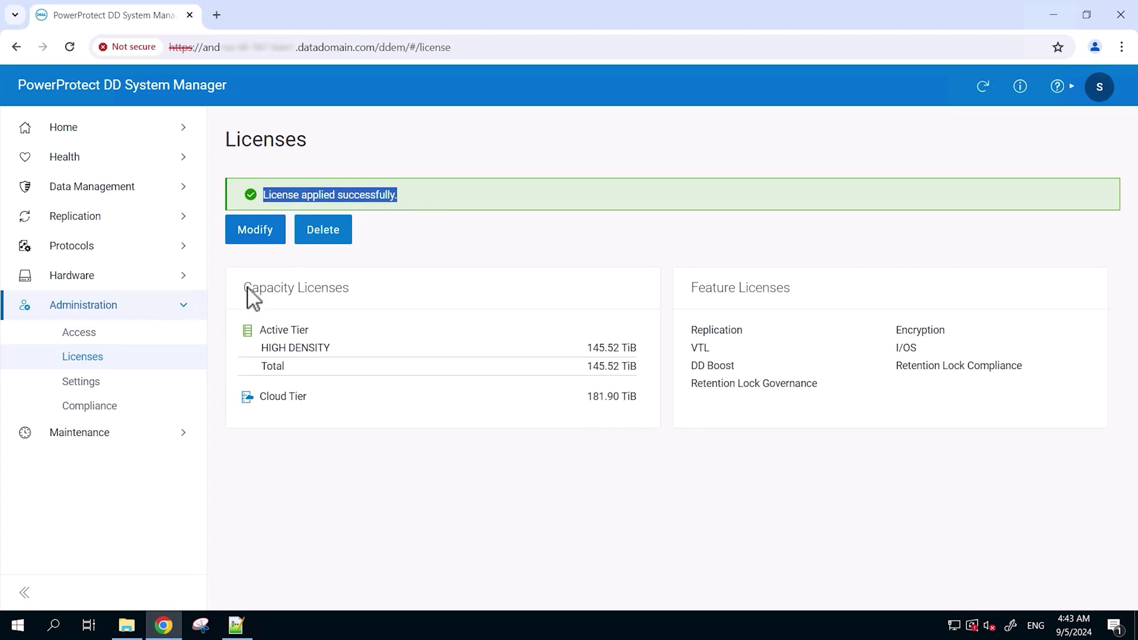
{"action": "left_click_drag", "start_coordinate": [247, 289], "coordinate": [392, 302]}
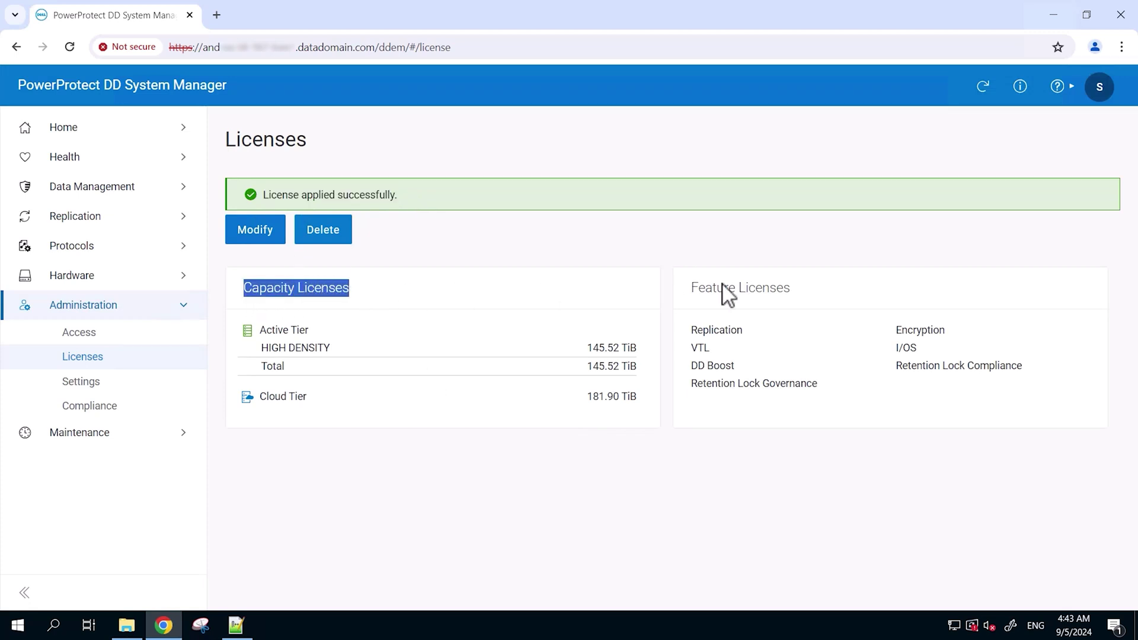
{"action": "left_click_drag", "start_coordinate": [693, 291], "coordinate": [801, 303]}
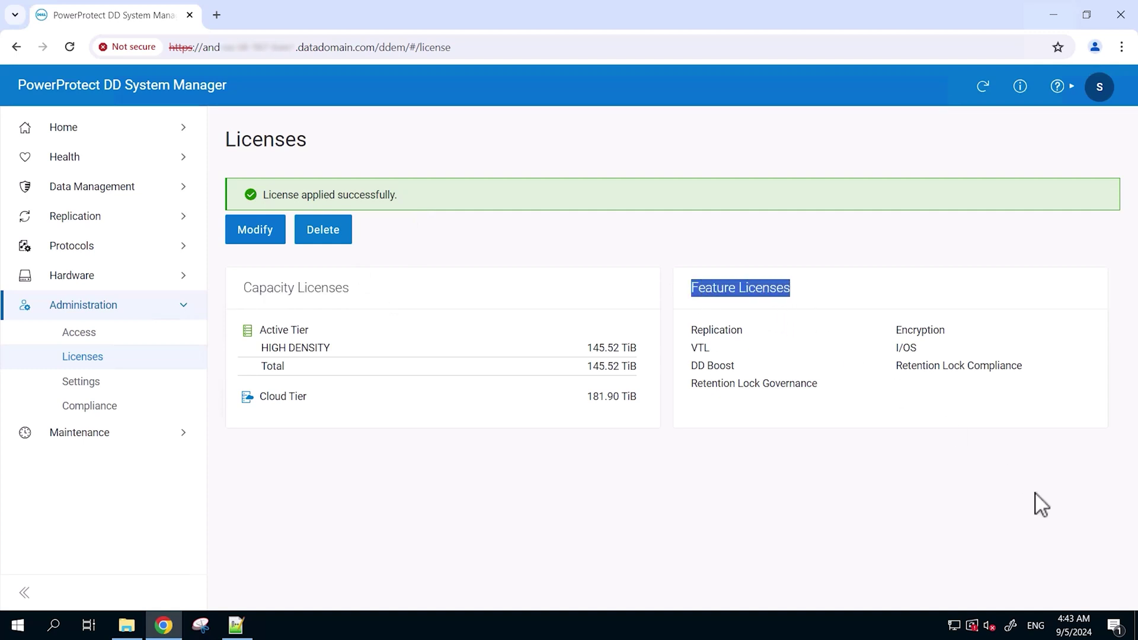
{"action": "left_click", "coordinate": [985, 524]}
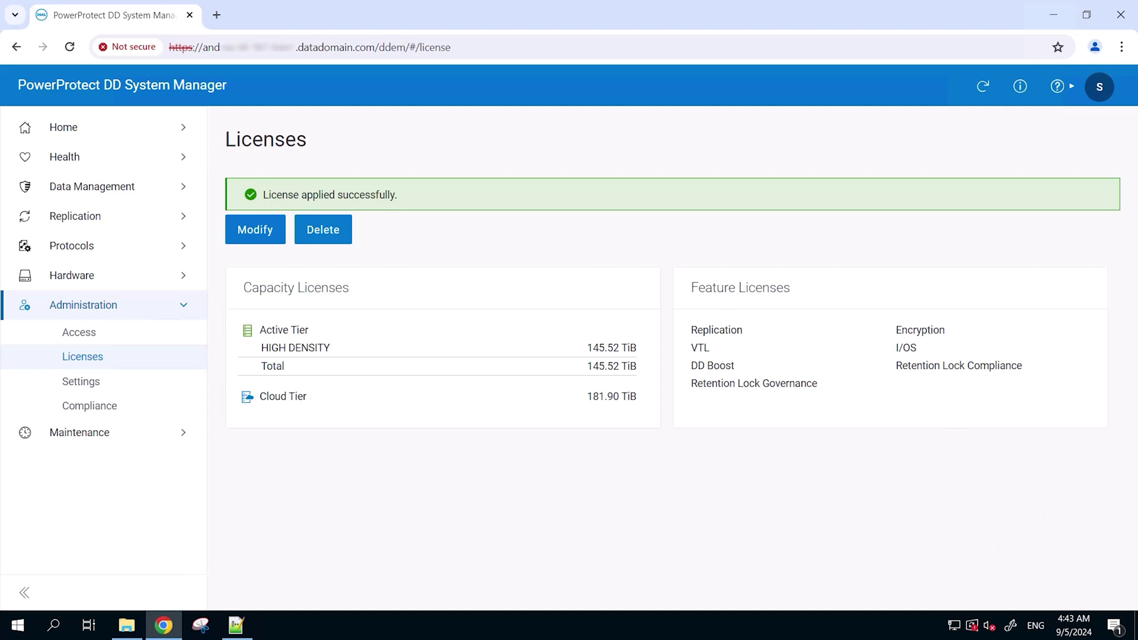